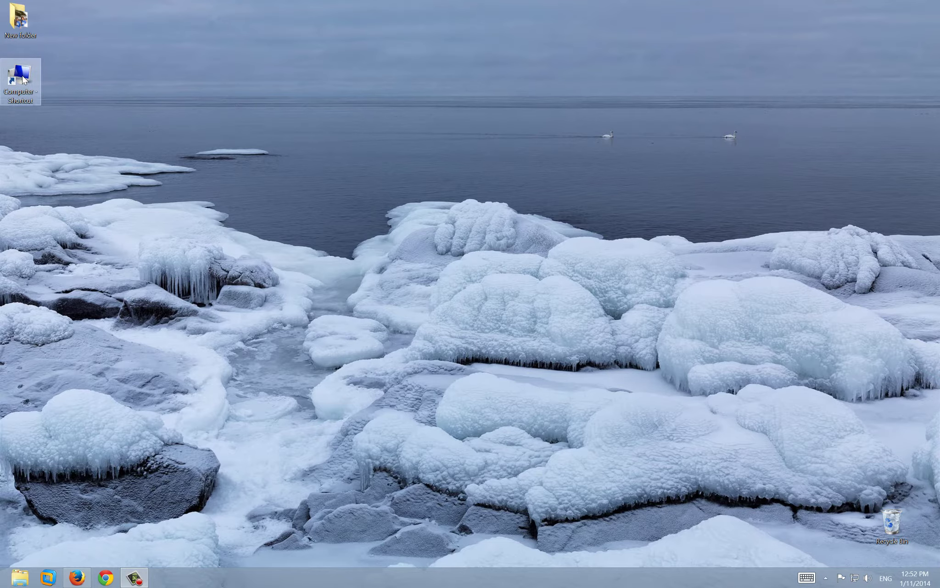
Open the desktop Computer shortcut to list the four hard disk drives in File Explorer.
{"action": "double_click", "coordinate": [21, 77]}
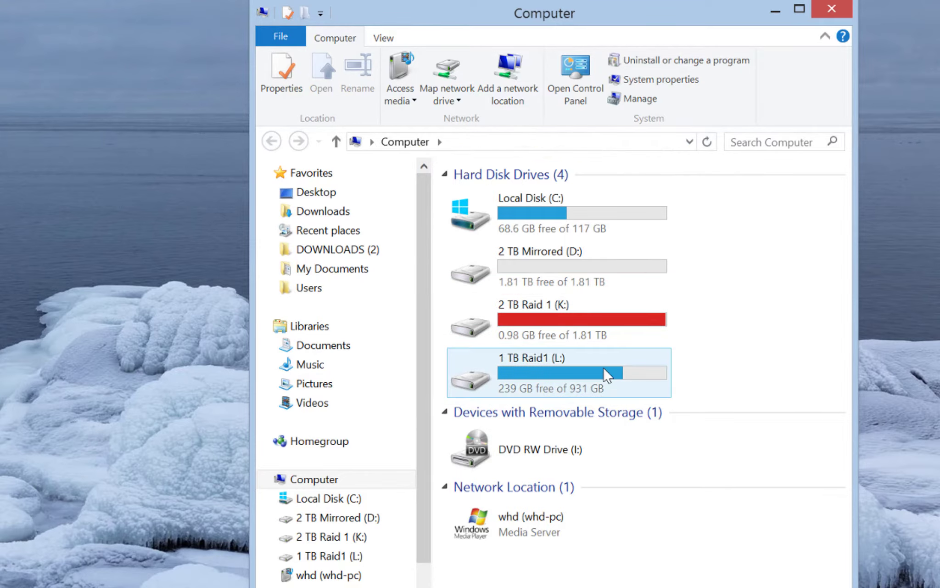
Open Disk Management through Computer > Manage and snap it to the left half beside Explorer.
{"action": "right_click", "coordinate": [299, 480]}
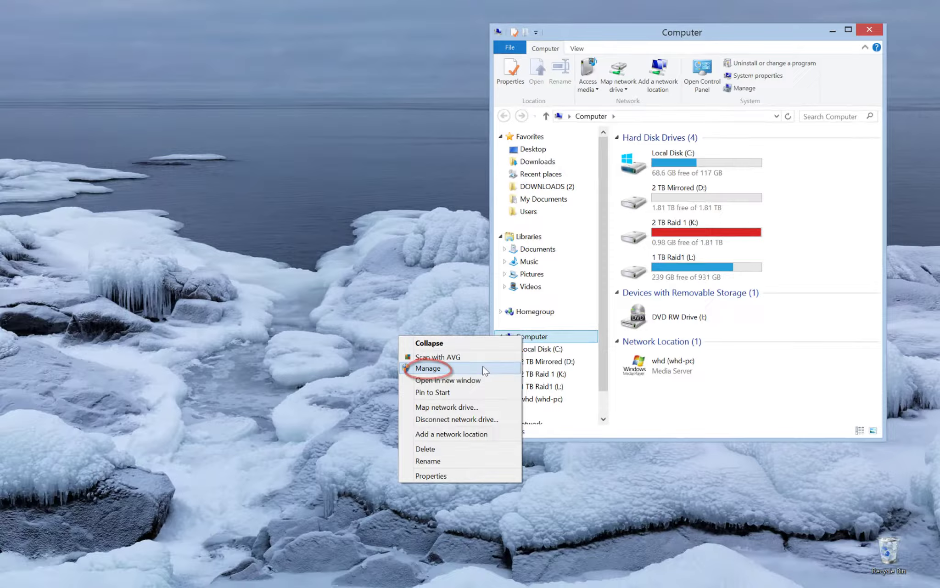
{"action": "left_click", "coordinate": [207, 528]}
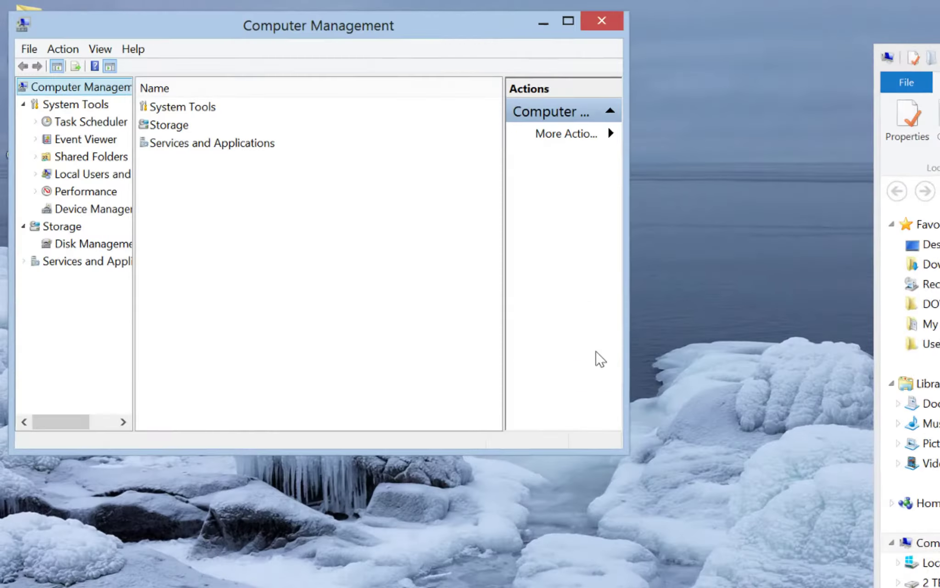
{"action": "double_click", "coordinate": [179, 126]}
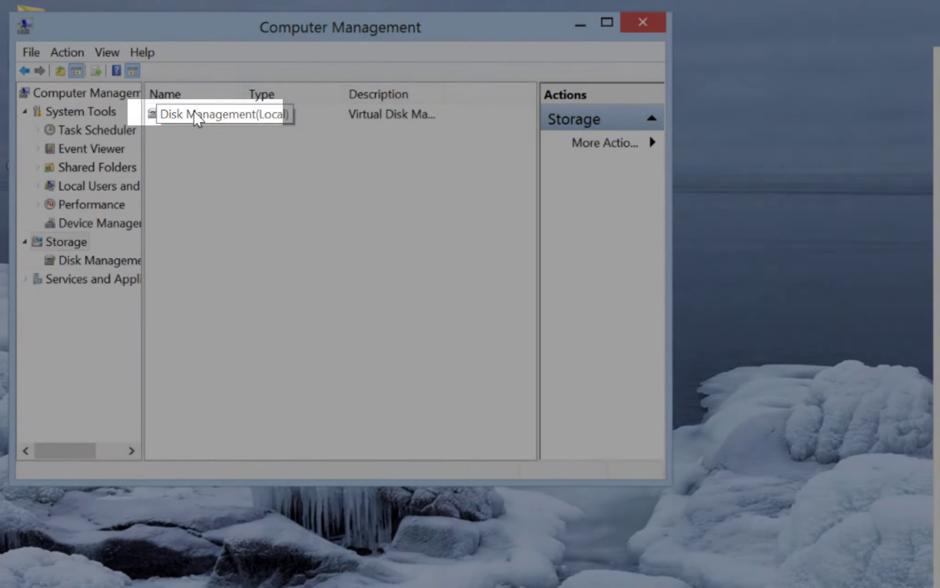
{"action": "double_click", "coordinate": [194, 114]}
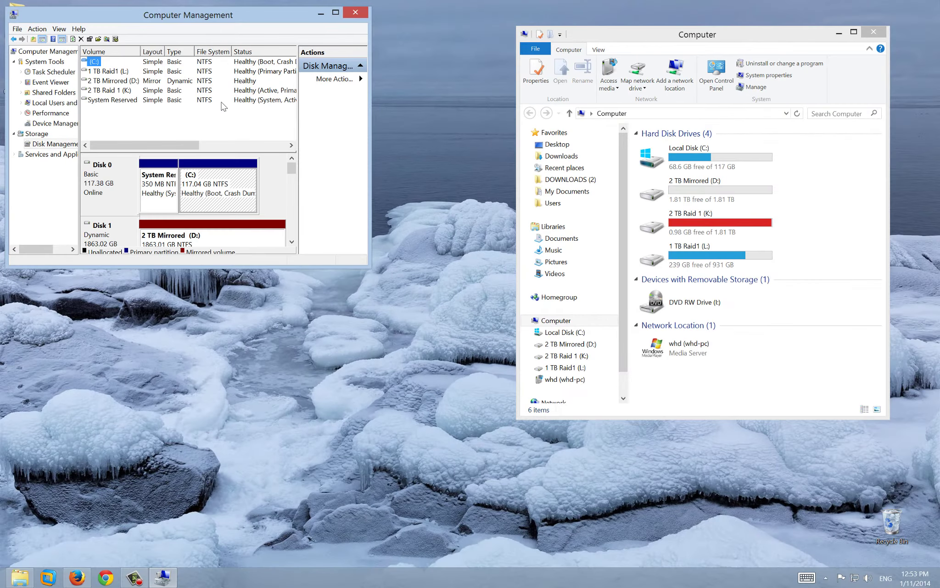
{"action": "left_click_drag", "start_coordinate": [239, 19], "coordinate": [1, 166]}
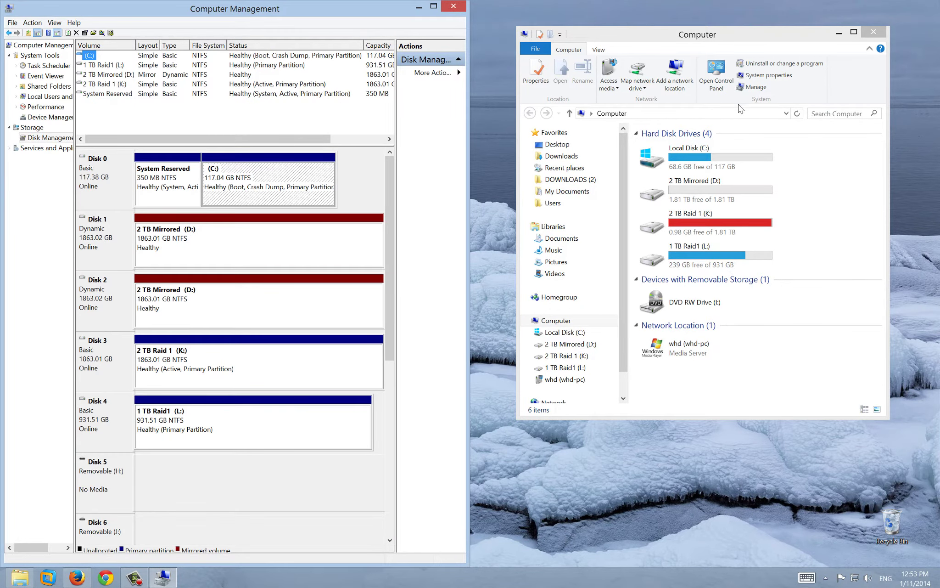
{"action": "left_click_drag", "start_coordinate": [632, 40], "coordinate": [939, 48]}
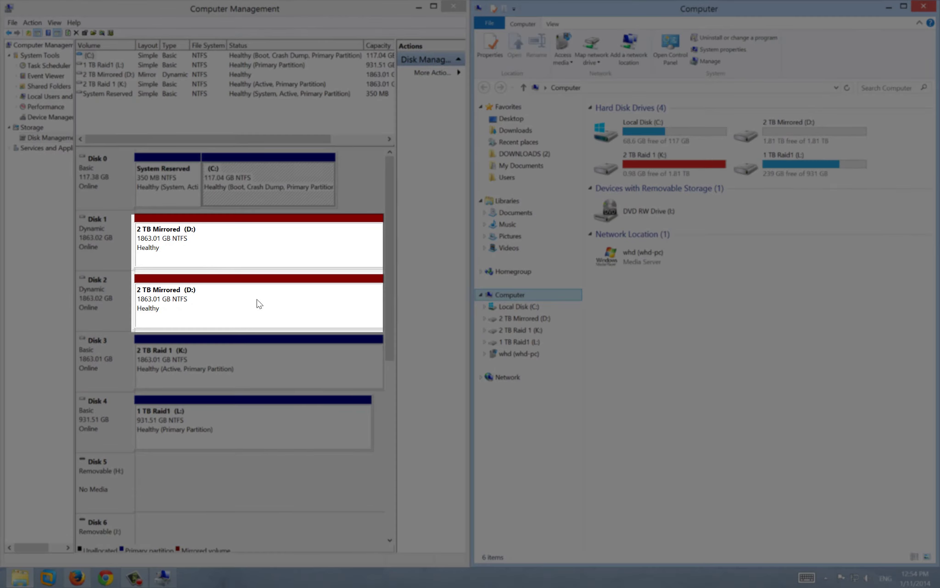
Open Disk 1's mirrored D: volume and compare its files with D: in Explorer.
{"action": "right_click", "coordinate": [244, 245]}
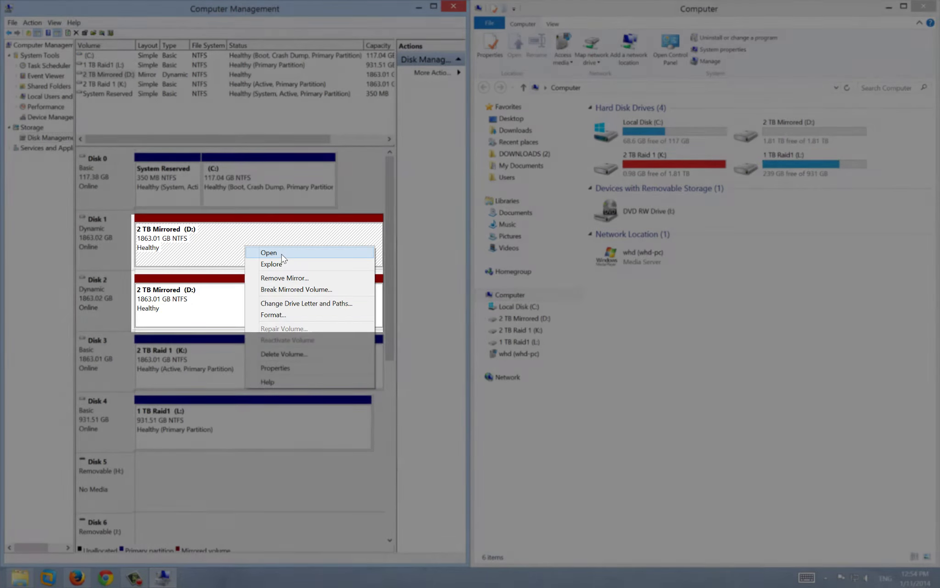
{"action": "left_click", "coordinate": [282, 255]}
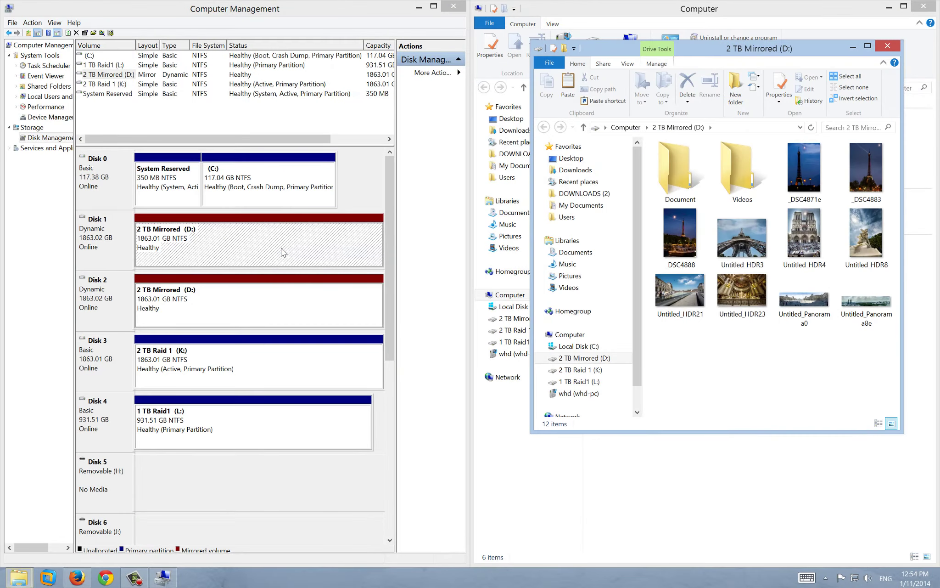
{"action": "left_click_drag", "start_coordinate": [706, 51], "coordinate": [180, 38]}
{"action": "double_click", "coordinate": [769, 132]}
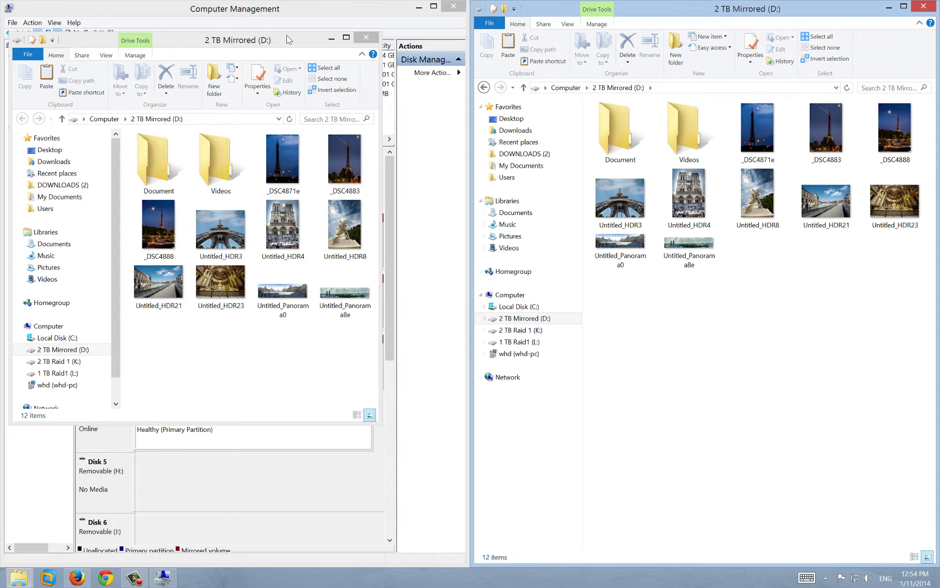
{"action": "mouse_move", "coordinate": [286, 37]}
{"action": "left_mouse_down"}
{"action": "mouse_move", "coordinate": [283, 65]}
{"action": "mouse_move", "coordinate": [241, 58]}
{"action": "mouse_move", "coordinate": [288, 40]}
{"action": "left_mouse_up"}
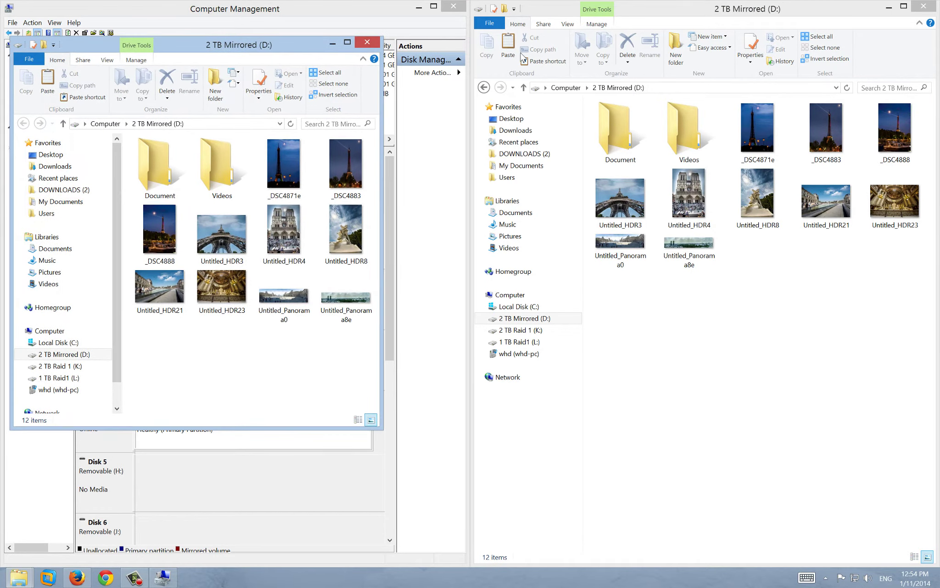
{"action": "left_click", "coordinate": [483, 91]}
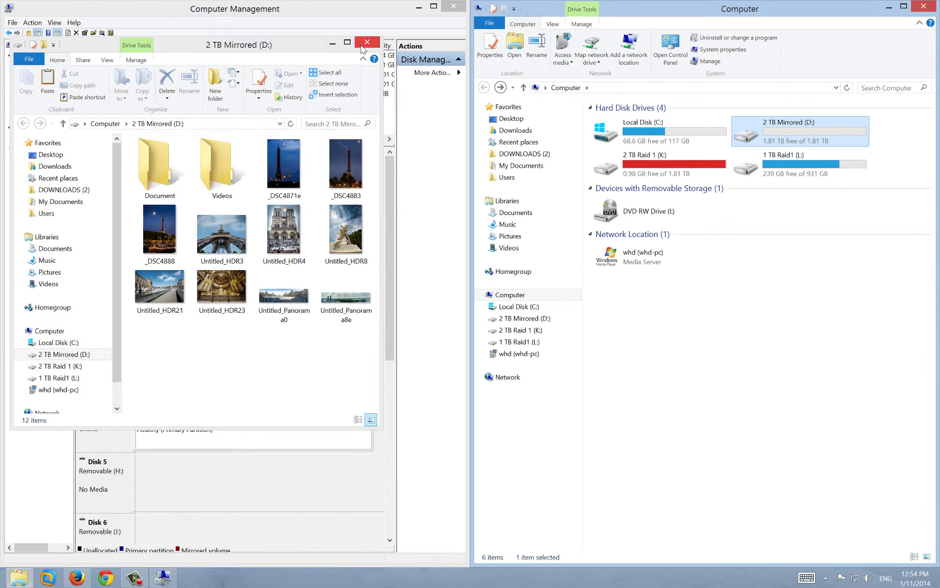
{"action": "left_click", "coordinate": [363, 44]}
Open the mirrored D: volume from Disk 2 and check its 12 items in Explorer.
{"action": "right_click", "coordinate": [252, 300]}
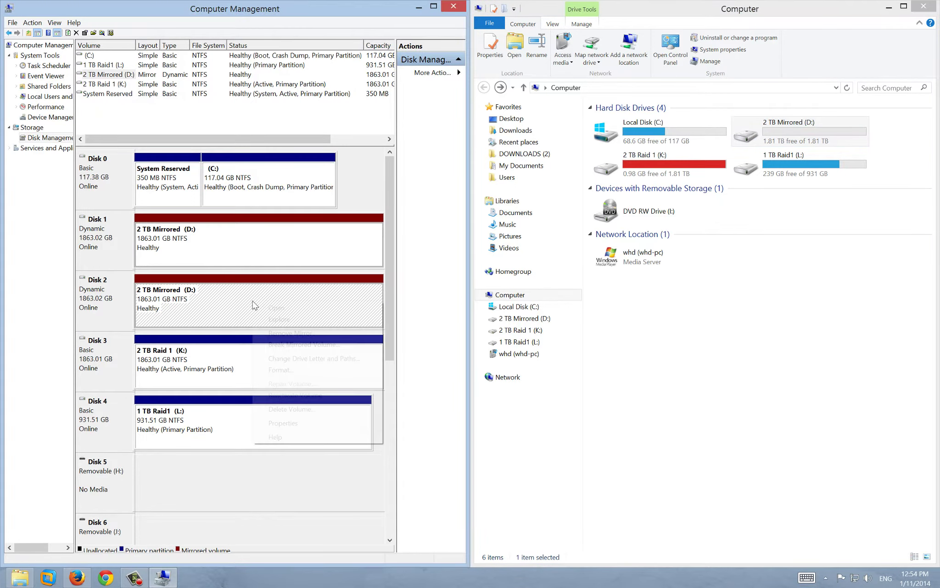
{"action": "left_click", "coordinate": [276, 307]}
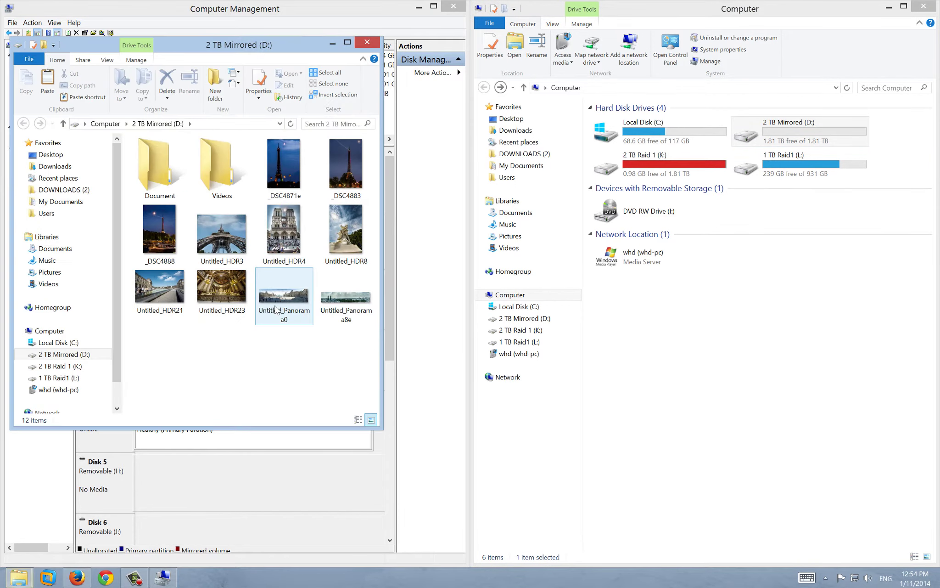
{"action": "double_click", "coordinate": [776, 131]}
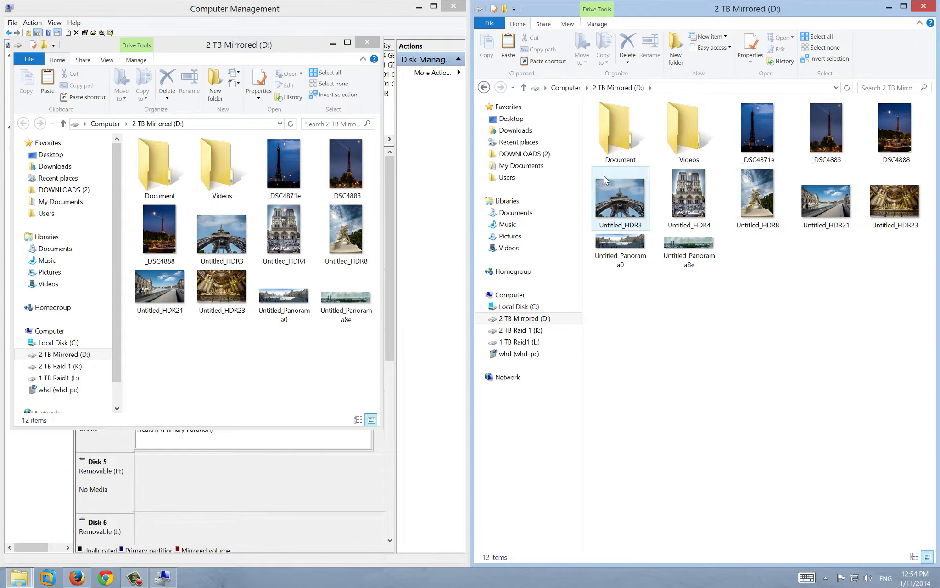
{"action": "left_click", "coordinate": [368, 44]}
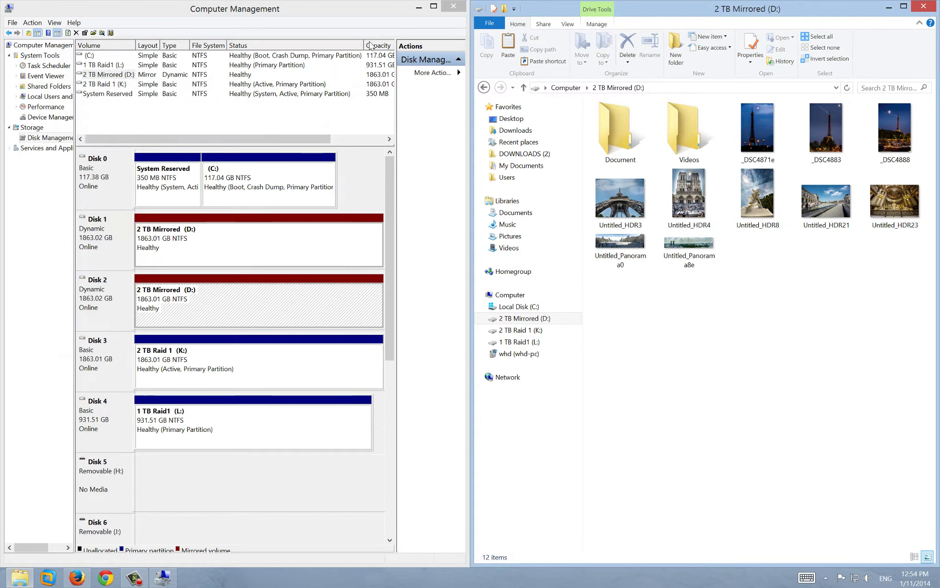
Return Explorer to the drive list and bring up Disk 1's 2 TB Mirrored (D:) volume options.
{"action": "left_click", "coordinate": [484, 87]}
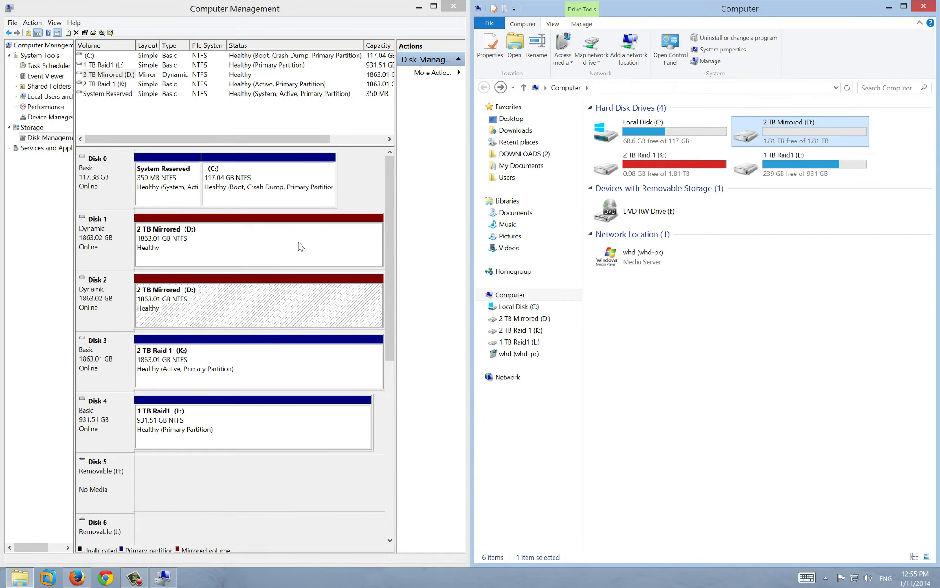
{"action": "left_click", "coordinate": [277, 241]}
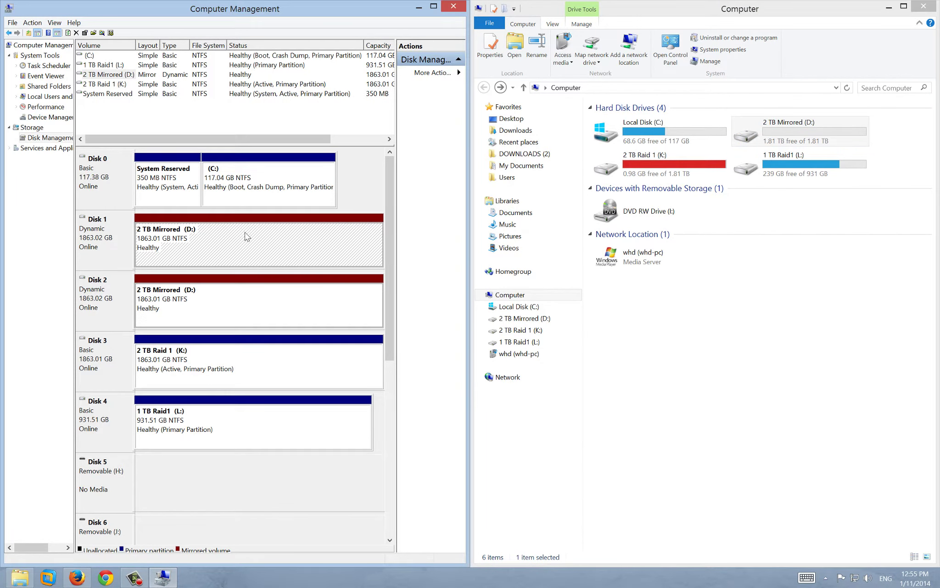
{"action": "left_click", "coordinate": [267, 294]}
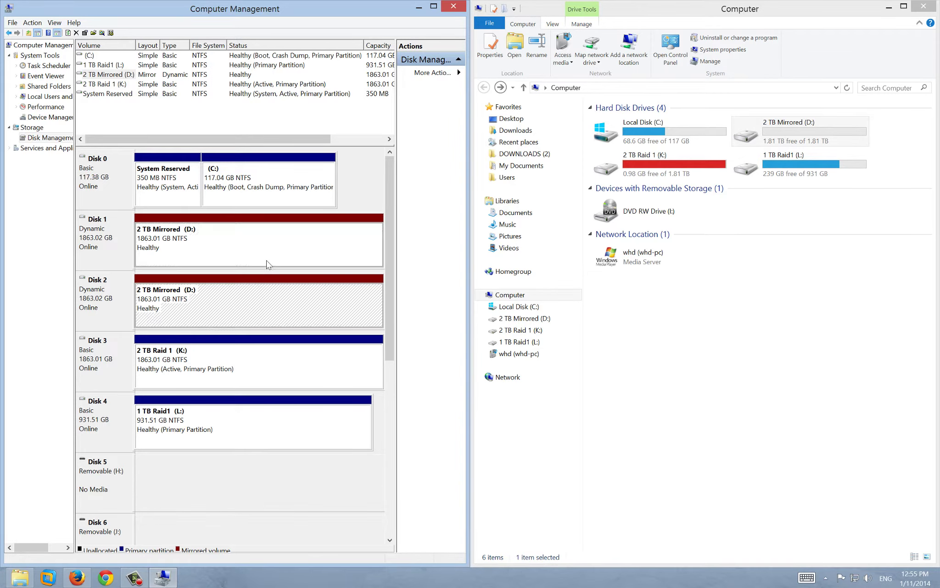
{"action": "left_click", "coordinate": [268, 247]}
{"action": "right_click", "coordinate": [262, 244]}
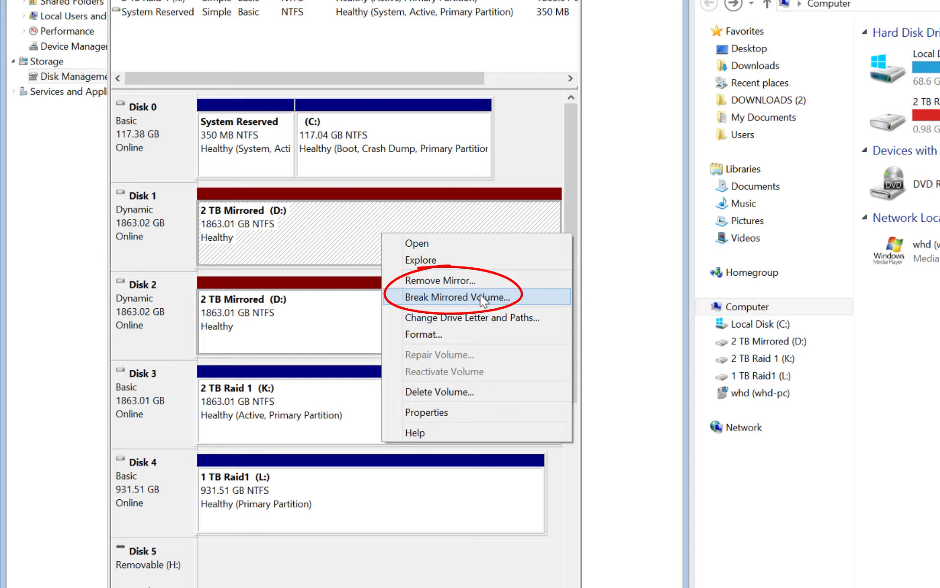
Break the mirrored volume, leaving E: on Disk 1 and D: on Disk 2.
{"action": "left_click", "coordinate": [481, 298]}
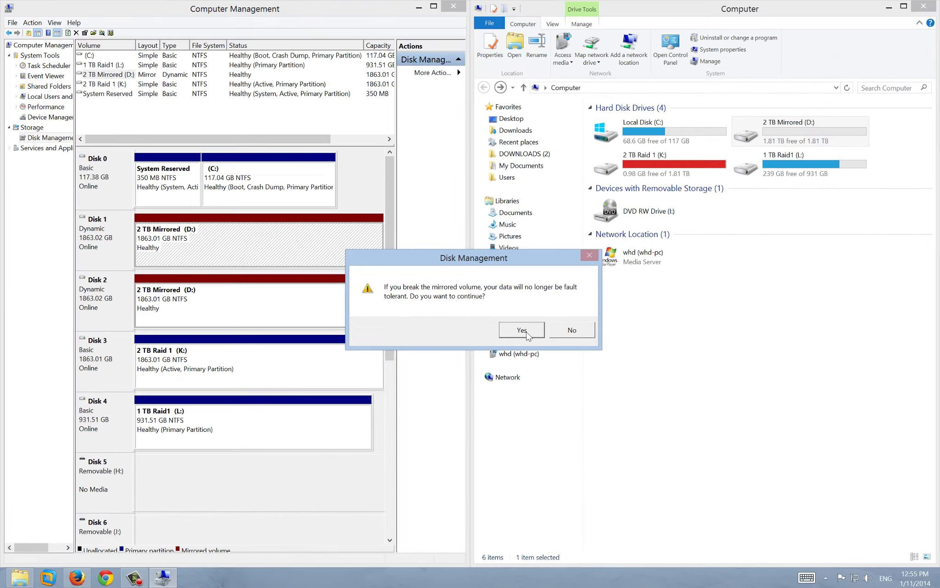
{"action": "left_click", "coordinate": [522, 330]}
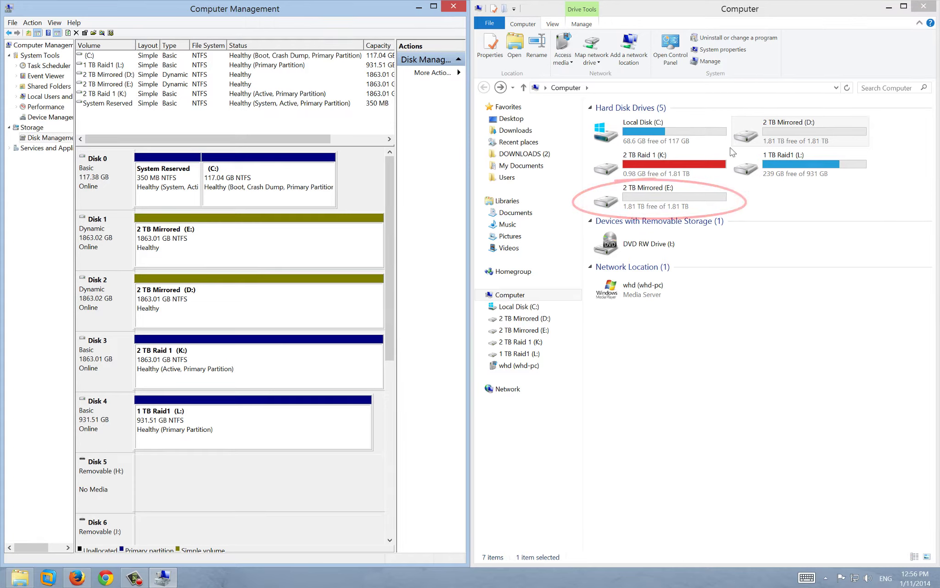
{"action": "double_click", "coordinate": [638, 195]}
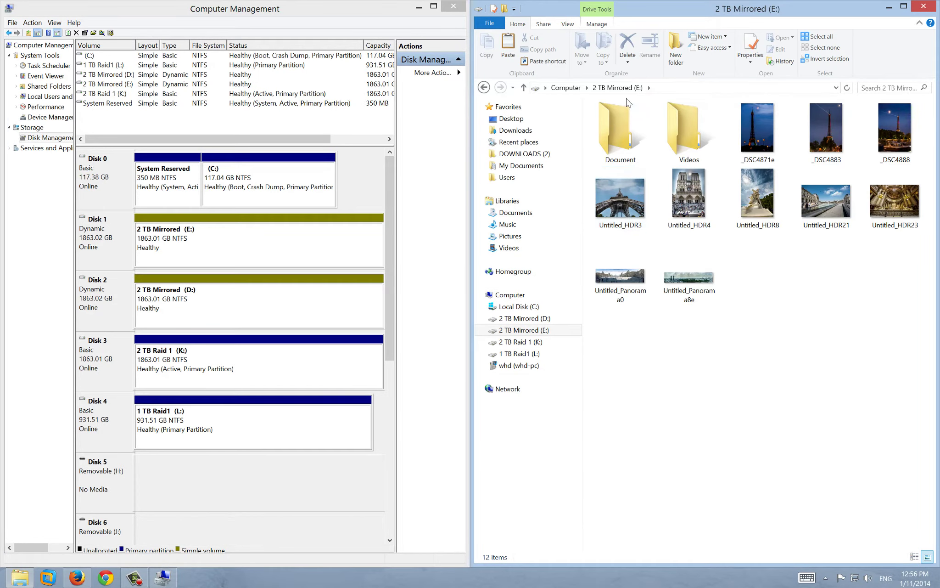
{"action": "left_click", "coordinate": [487, 89]}
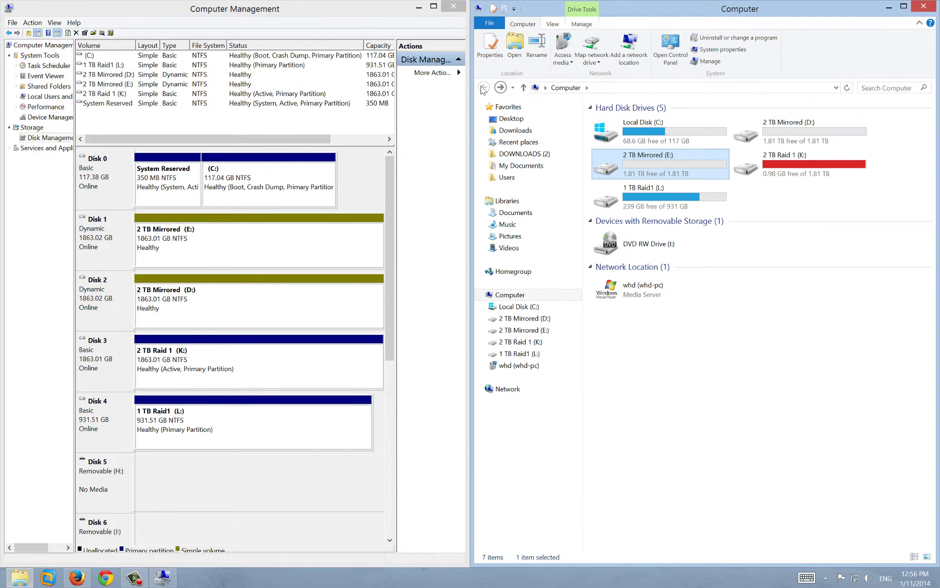
{"action": "double_click", "coordinate": [761, 133]}
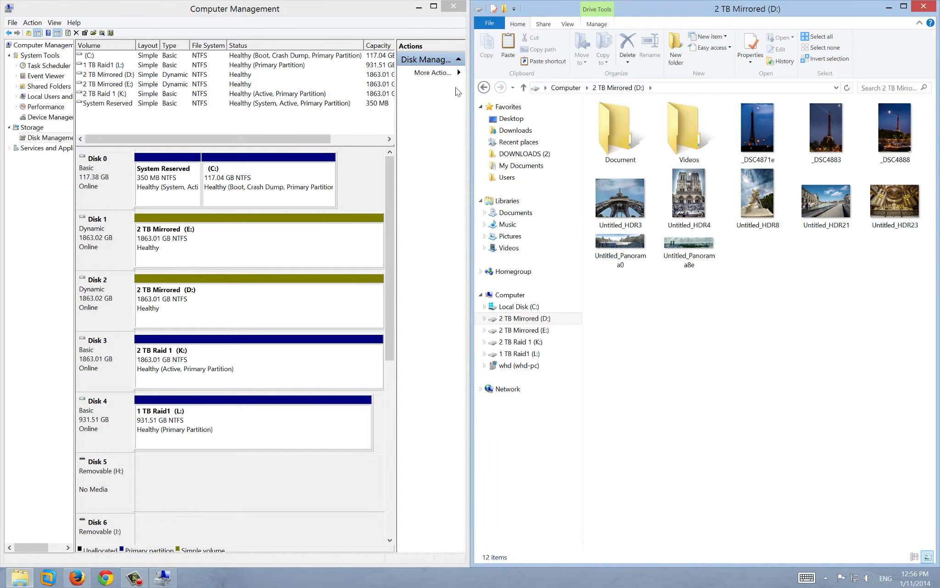
{"action": "left_click", "coordinate": [484, 87]}
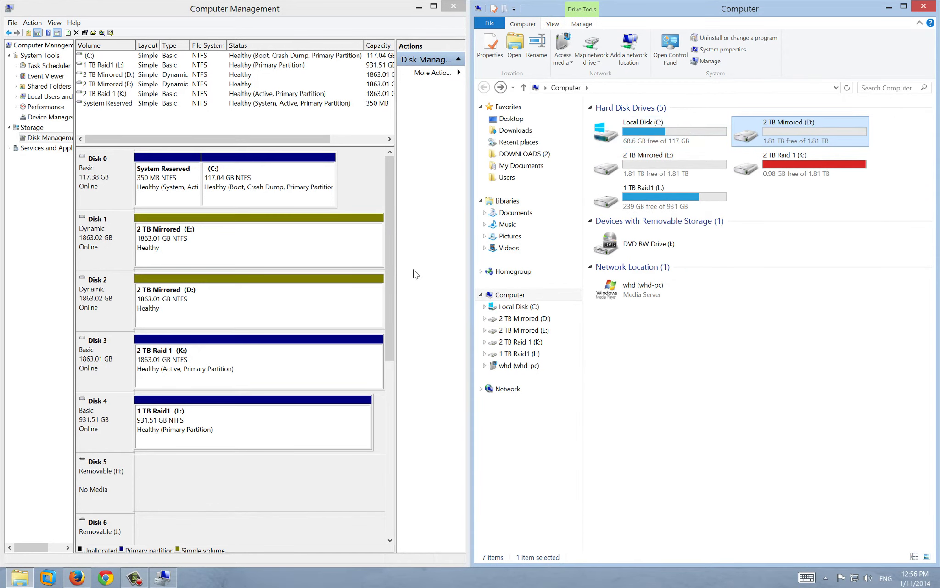
{"action": "right_click", "coordinate": [288, 233]}
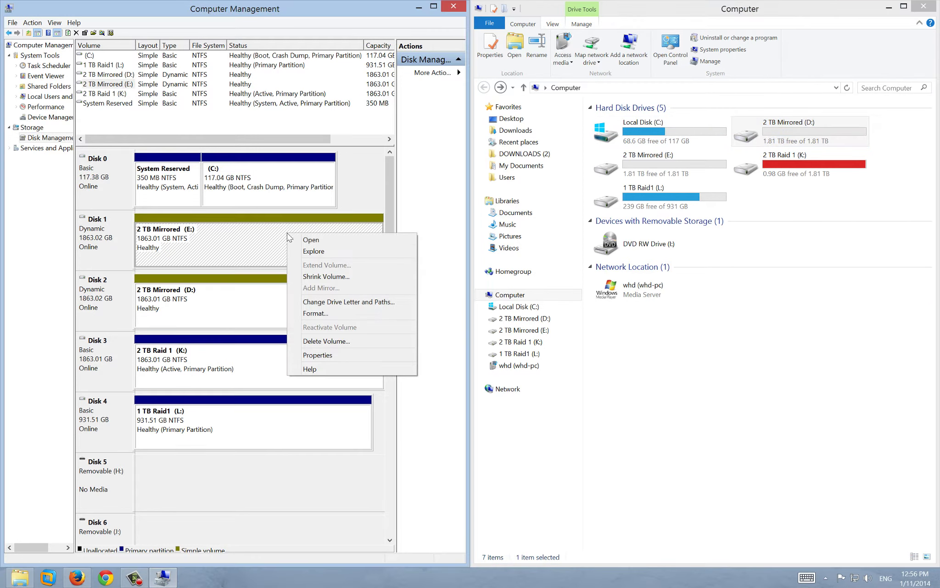
{"action": "left_click", "coordinate": [299, 241]}
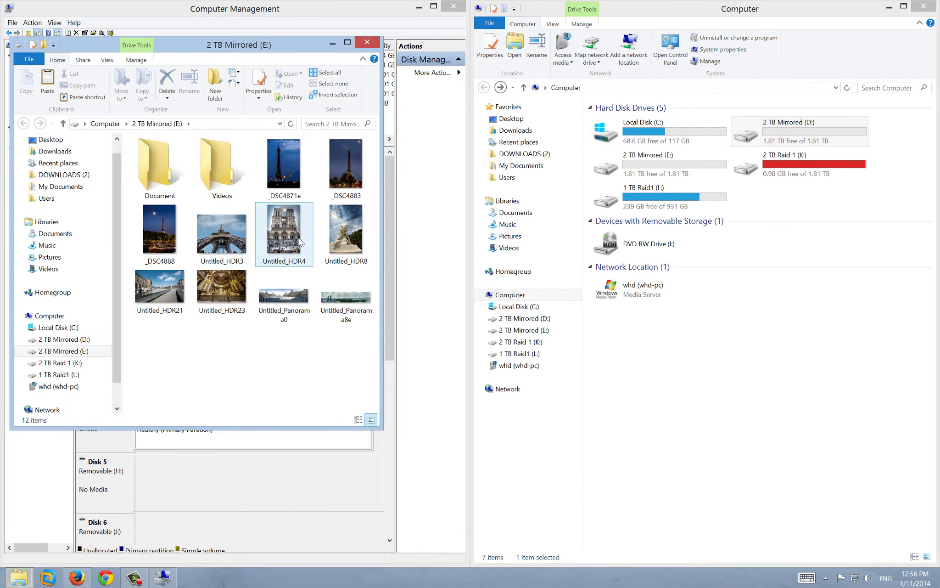
{"action": "mouse_move", "coordinate": [268, 47]}
{"action": "left_mouse_down"}
{"action": "mouse_move", "coordinate": [248, 58]}
{"action": "mouse_move", "coordinate": [216, 52]}
{"action": "left_mouse_up"}
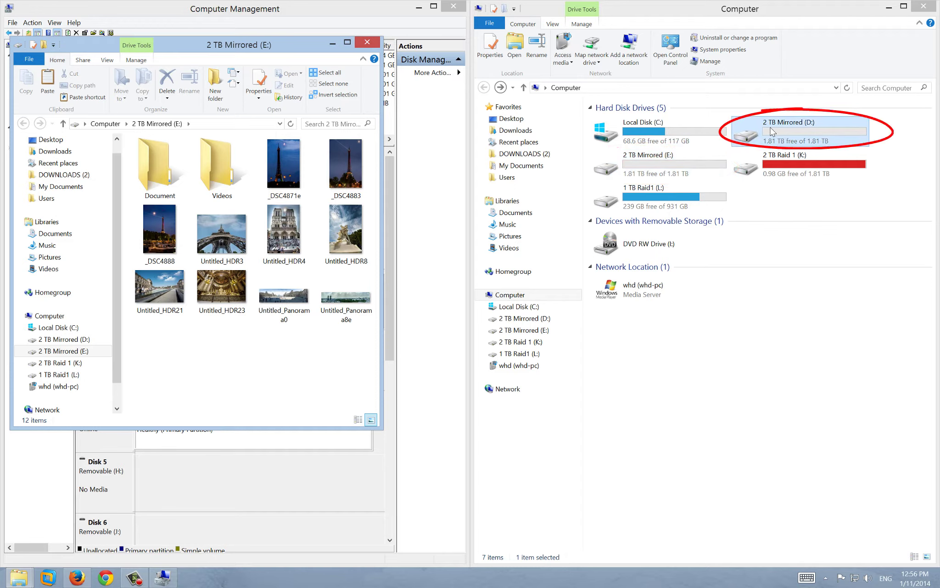
{"action": "double_click", "coordinate": [801, 130]}
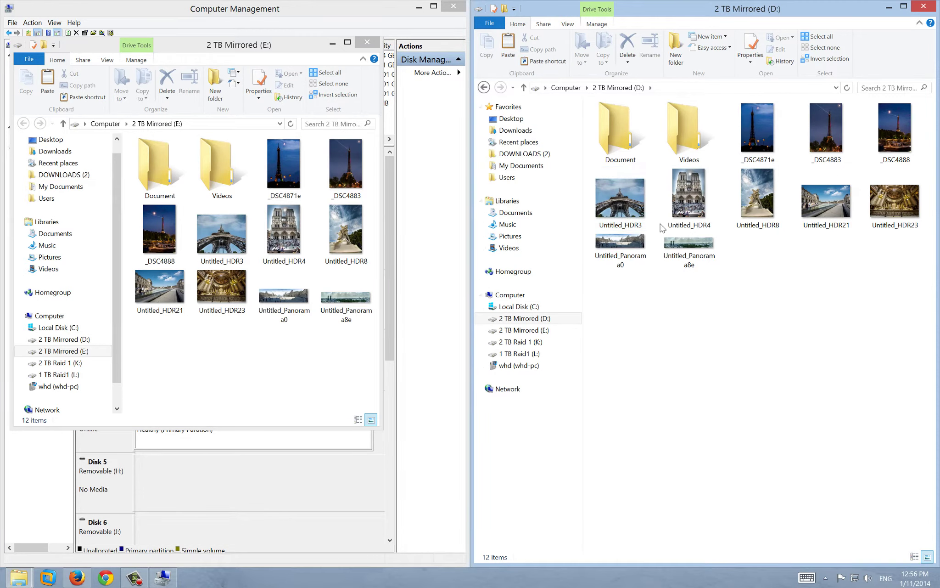
{"action": "left_click", "coordinate": [367, 42]}
{"action": "left_click", "coordinate": [485, 87]}
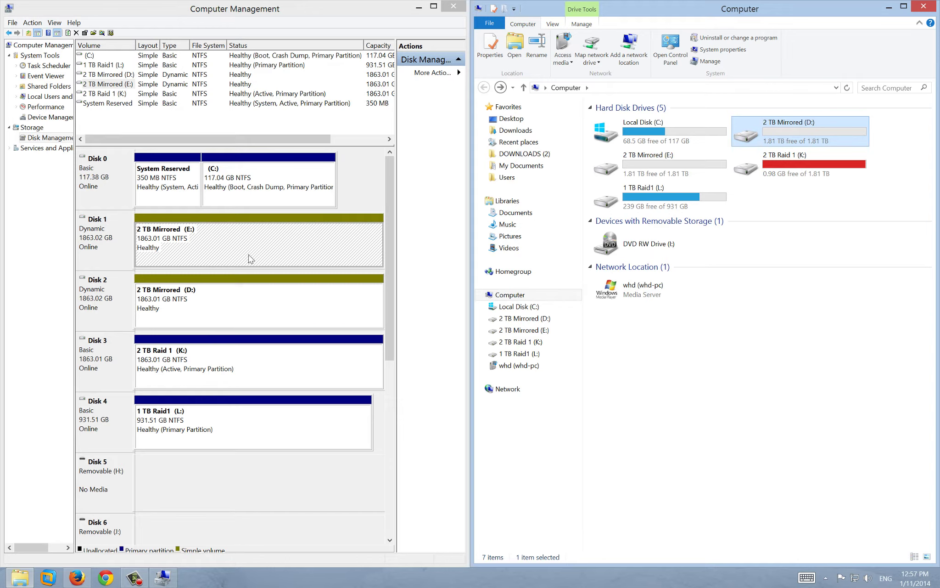
{"action": "left_click", "coordinate": [225, 250]}
{"action": "left_click", "coordinate": [238, 314]}
{"action": "left_click", "coordinate": [223, 241]}
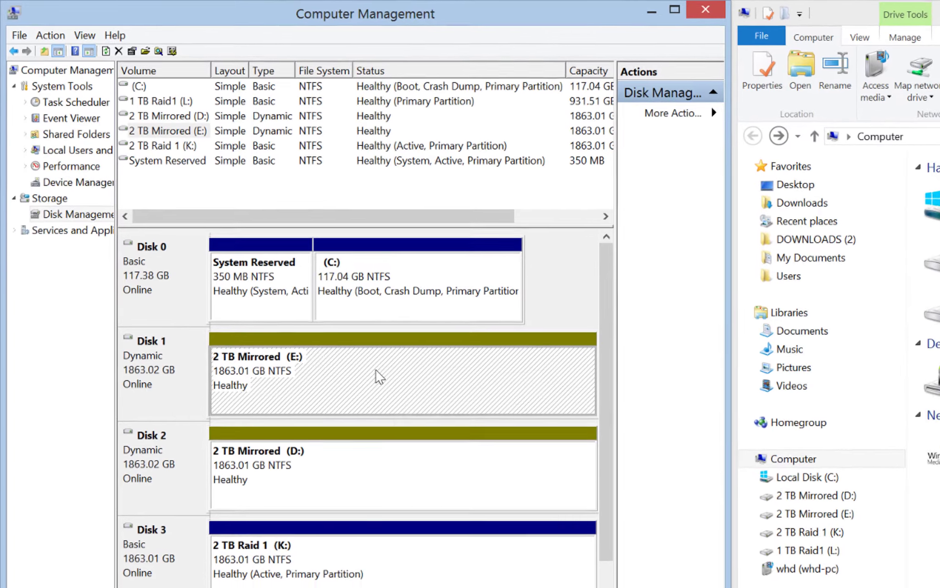
{"action": "right_click", "coordinate": [307, 303]}
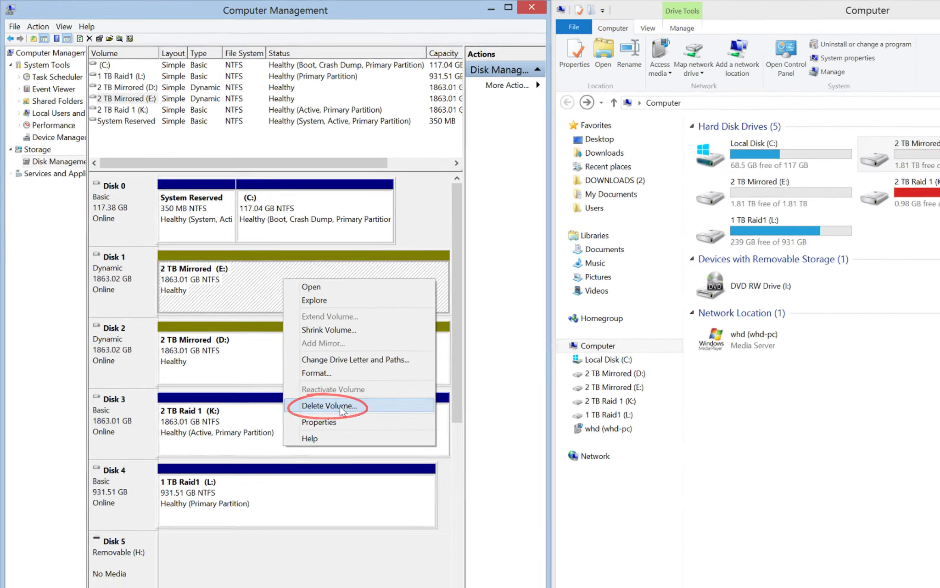
Delete Disk 1's 2 TB Mirrored (E:) volume, leaving 1863.02 GB unallocated.
{"action": "left_click", "coordinate": [410, 505]}
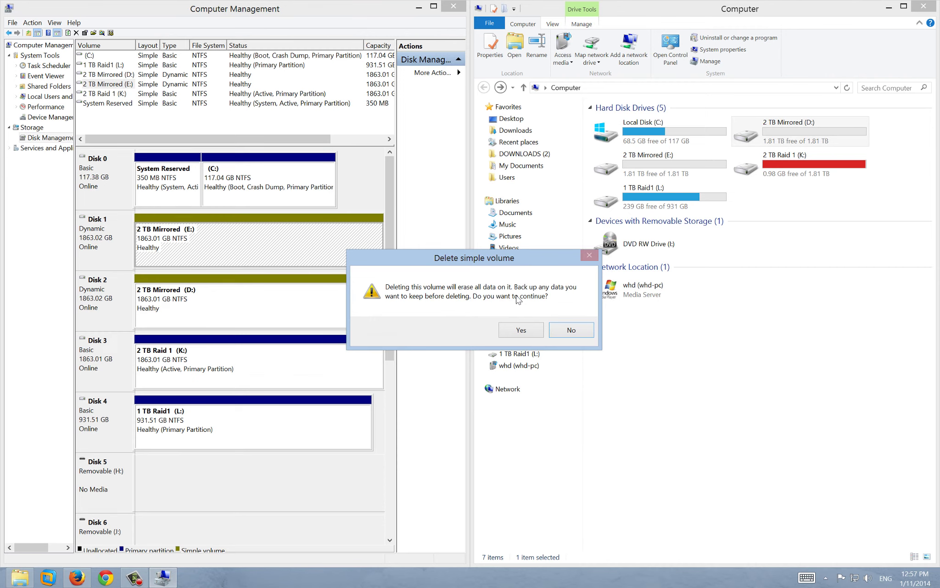
{"action": "left_click", "coordinate": [523, 330]}
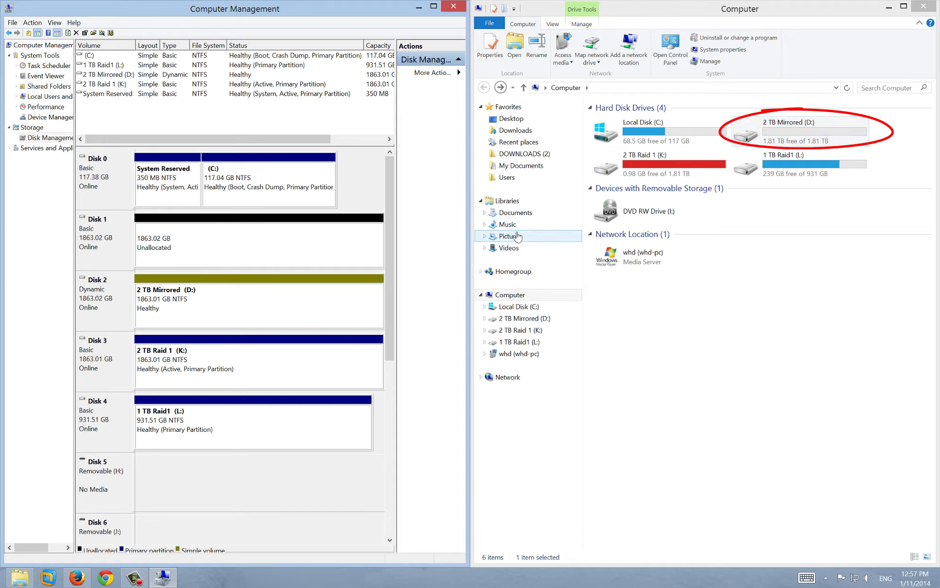
Delete Disk 2's 2 TB Mirrored (D:) volume so both disks show 1863.02 GB unallocated.
{"action": "left_click", "coordinate": [294, 308]}
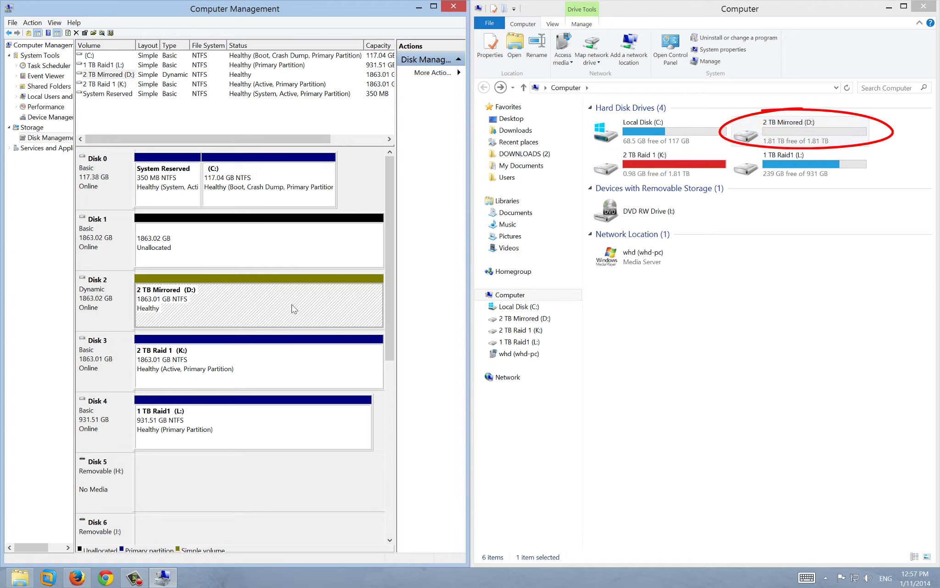
{"action": "right_click", "coordinate": [292, 304]}
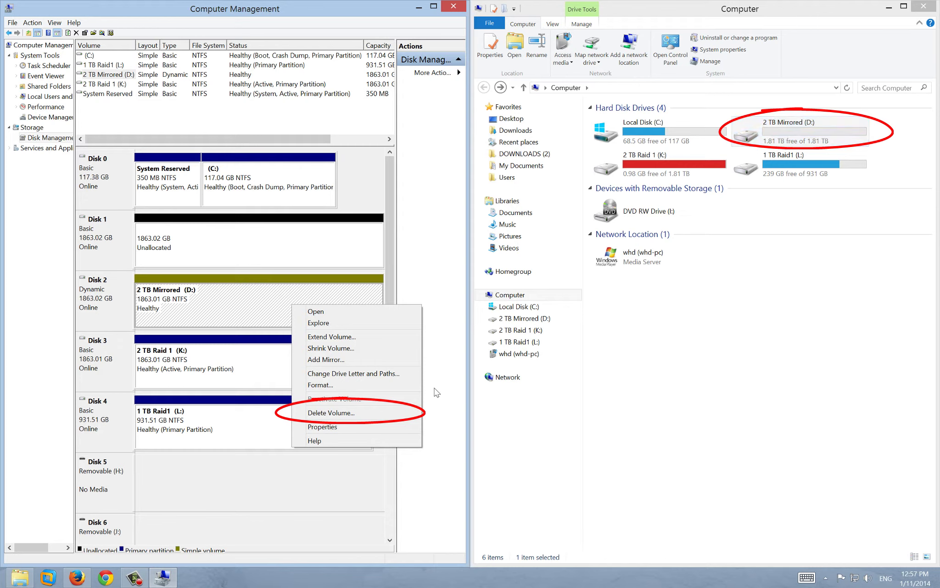
{"action": "left_click", "coordinate": [341, 412]}
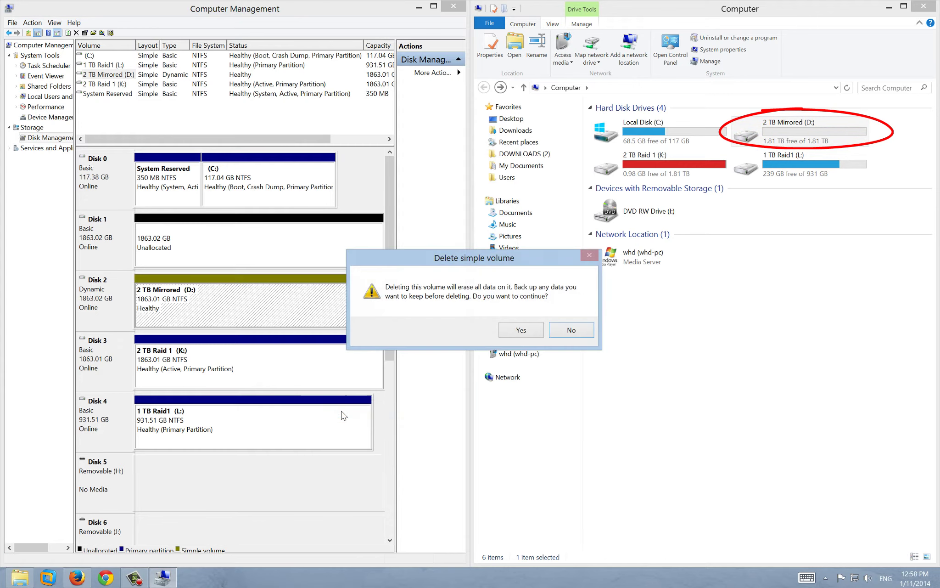
{"action": "left_click", "coordinate": [521, 330]}
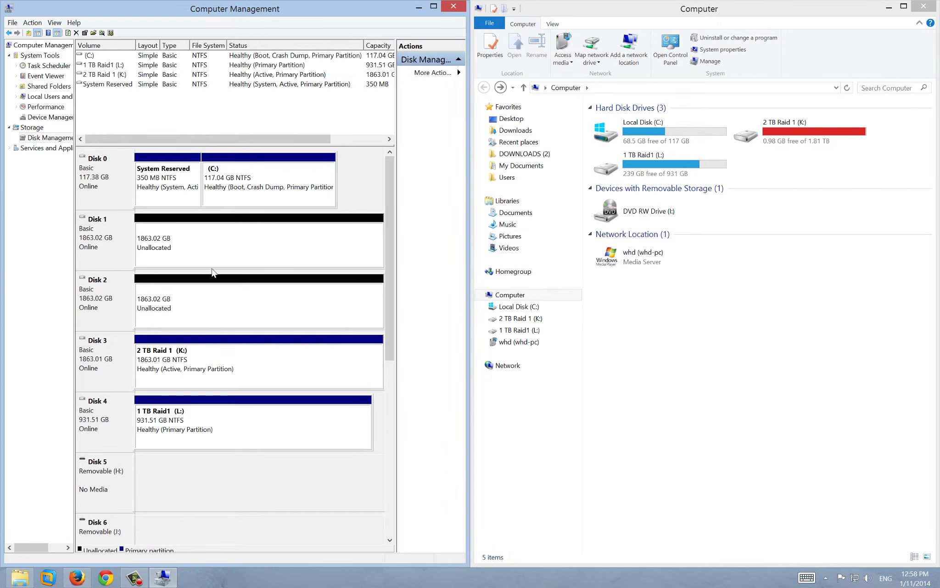
{"action": "left_click", "coordinate": [205, 246]}
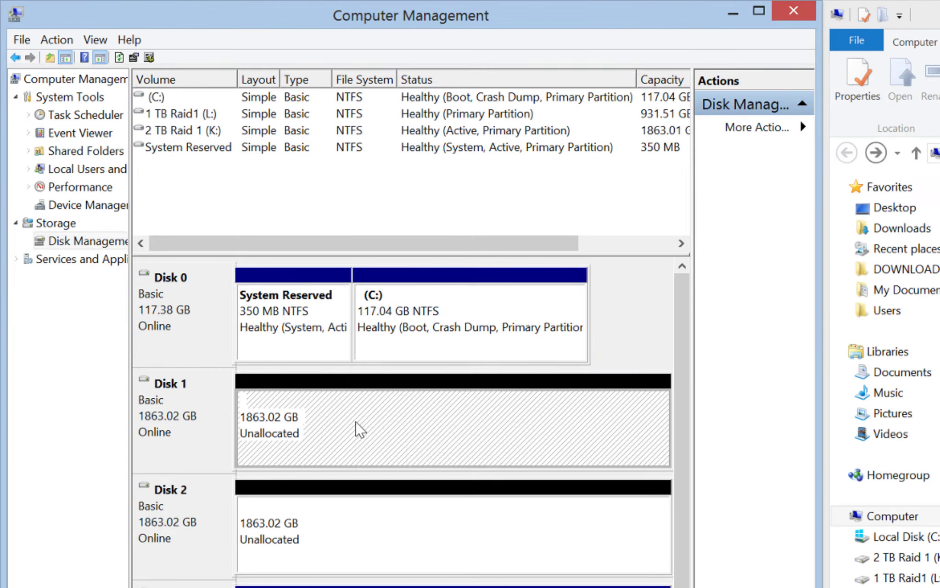
Start a New Mirrored Volume on Disk 1 and add Disk 2 as the mirror partner.
{"action": "right_click", "coordinate": [206, 246]}
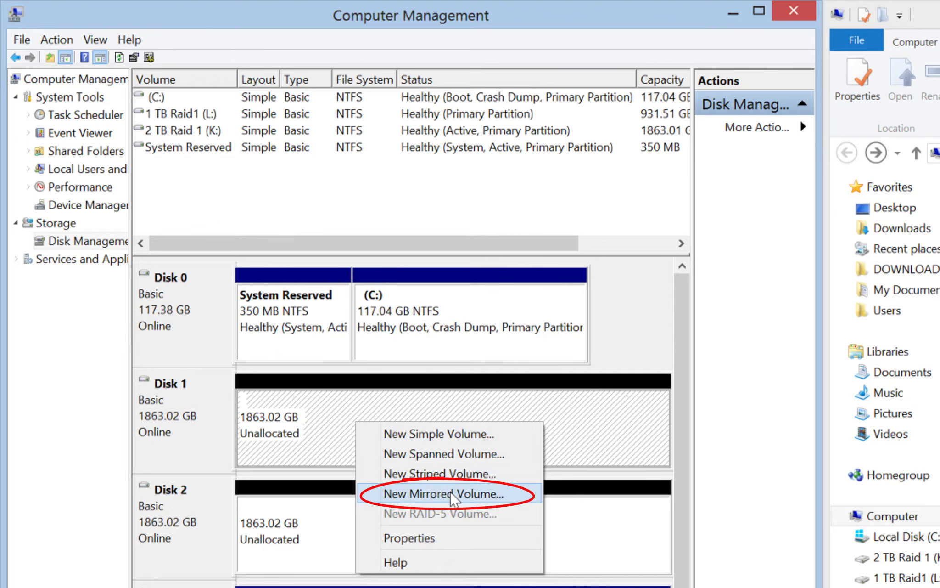
{"action": "left_click", "coordinate": [453, 495]}
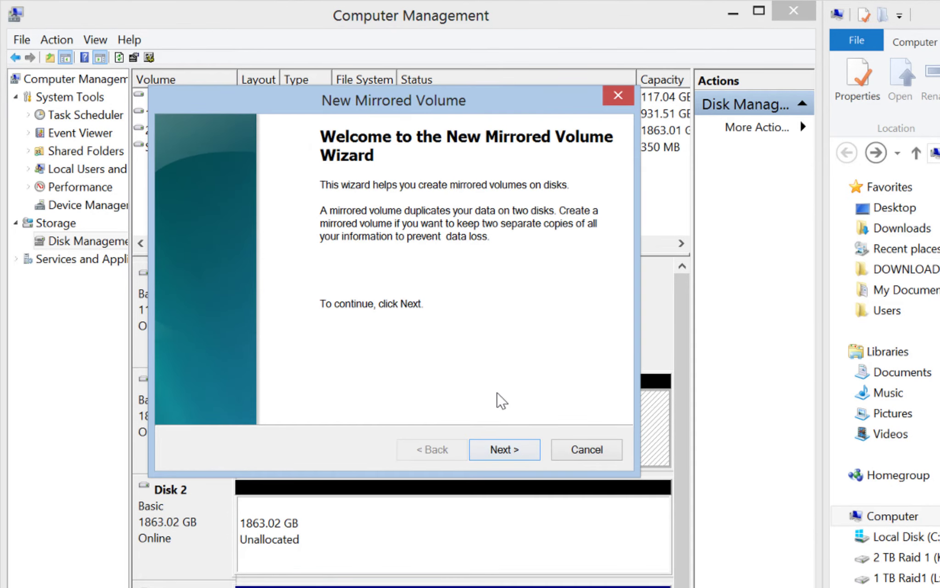
{"action": "left_click", "coordinate": [504, 449]}
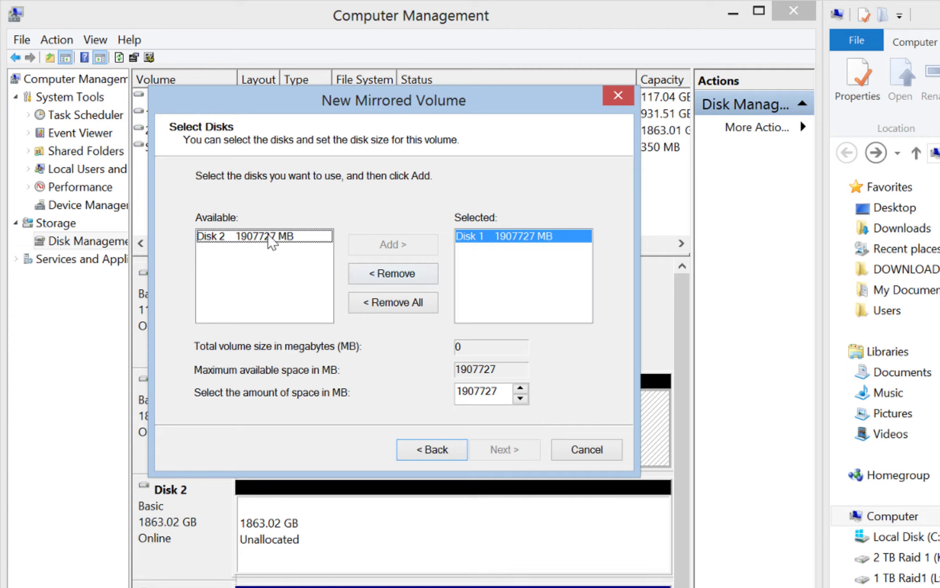
{"action": "left_click", "coordinate": [271, 238]}
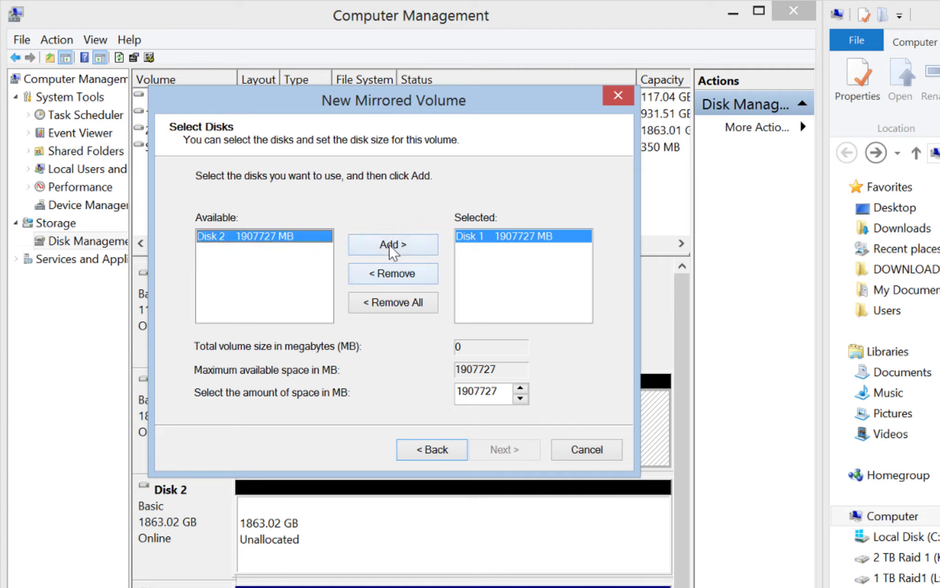
{"action": "left_click", "coordinate": [388, 246]}
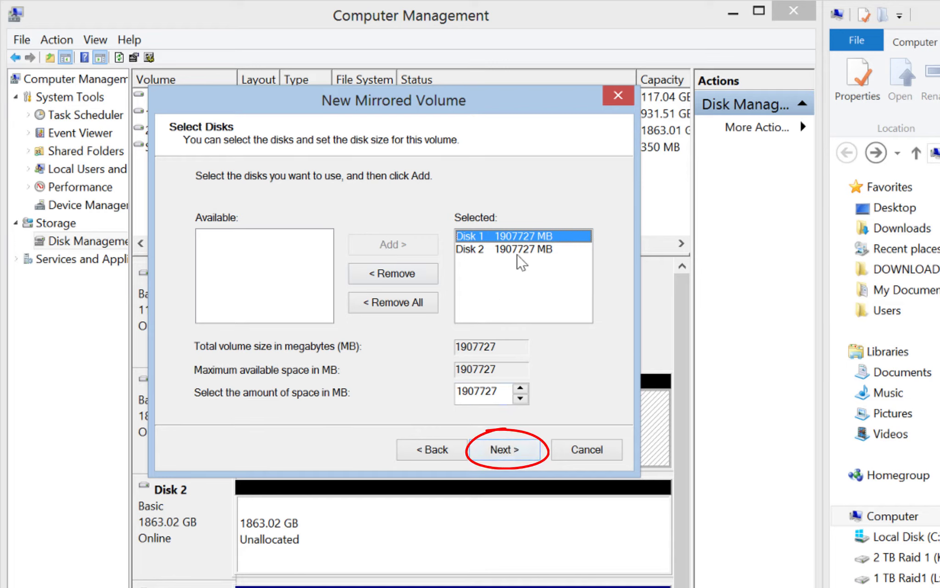
{"action": "left_click", "coordinate": [505, 449]}
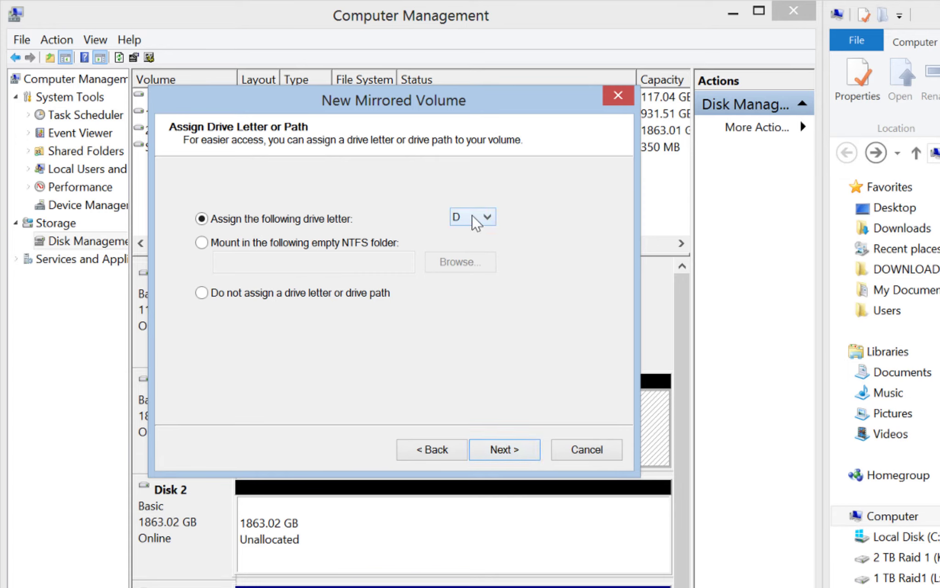
Keep drive letter D, label the volume Test with NTFS quick format, and finish the wizard.
{"action": "left_click", "coordinate": [492, 446]}
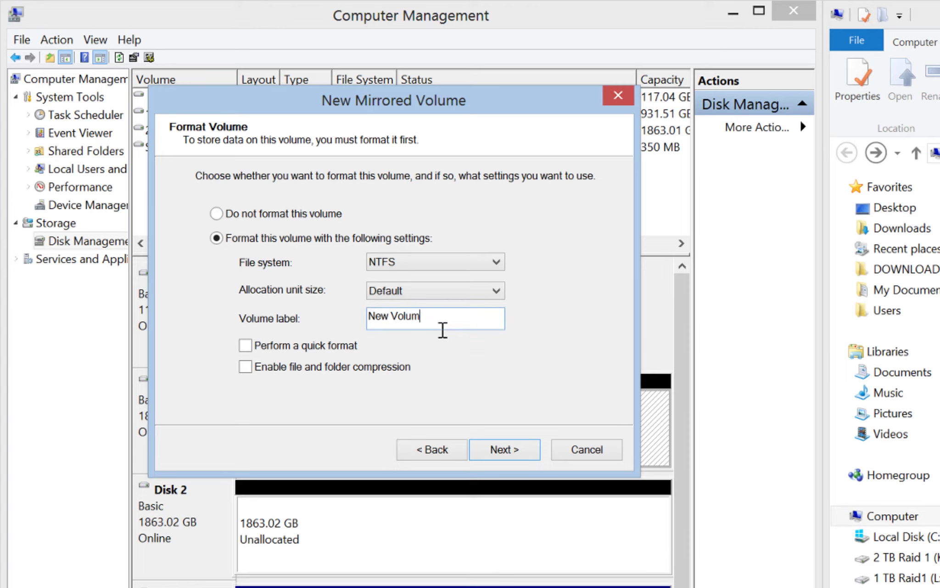
{"action": "key", "text": "BackSpace"}
{"action": "key", "text": "BackSpace"}
{"action": "key", "text": "BackSpace"}
{"action": "key", "text": "BackSpace"}
{"action": "key", "text": "BackSpace"}
{"action": "key", "text": "BackSpace"}
{"action": "key", "text": "BackSpace"}
{"action": "key", "text": "BackSpace"}
{"action": "key", "text": "BackSpace"}
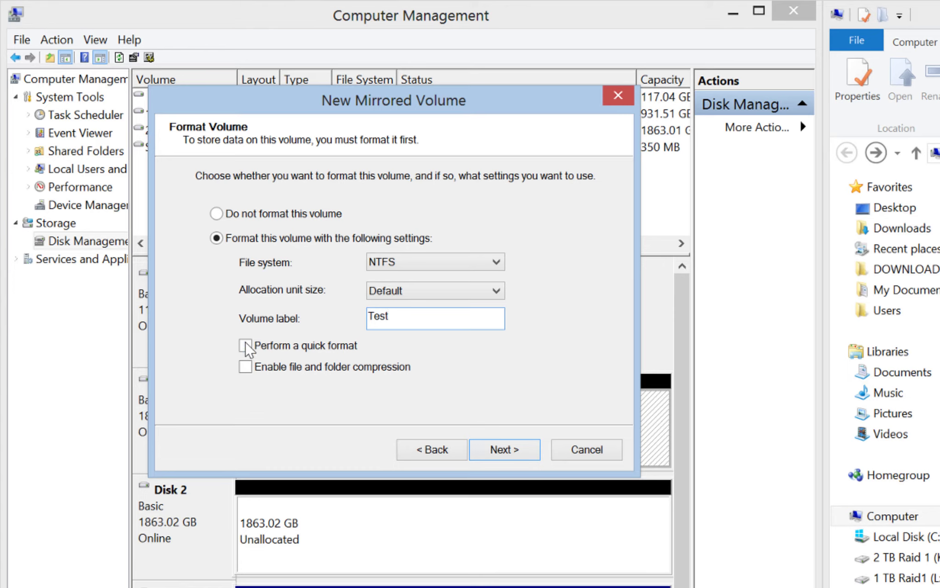
{"action": "left_click", "coordinate": [251, 348]}
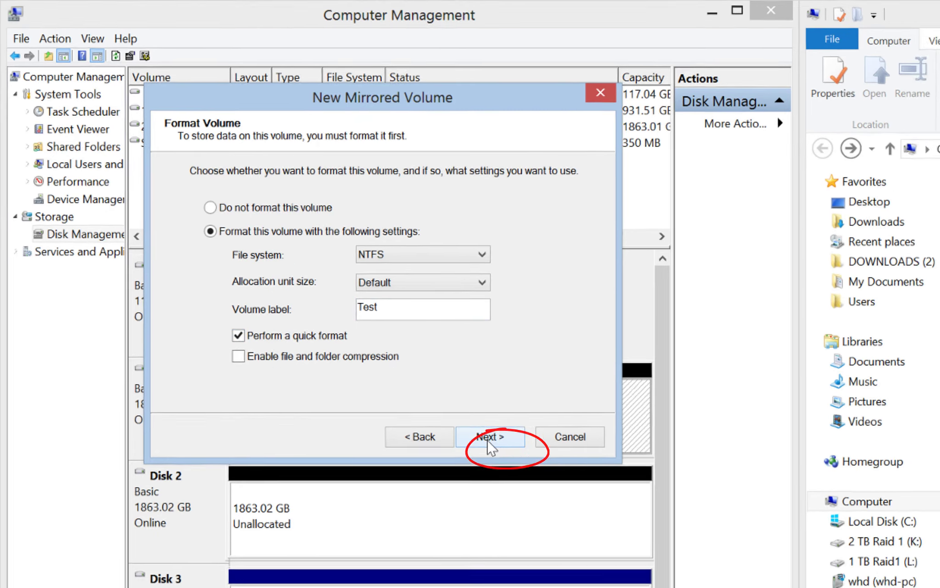
{"action": "left_click", "coordinate": [489, 436]}
{"action": "left_click", "coordinate": [489, 436]}
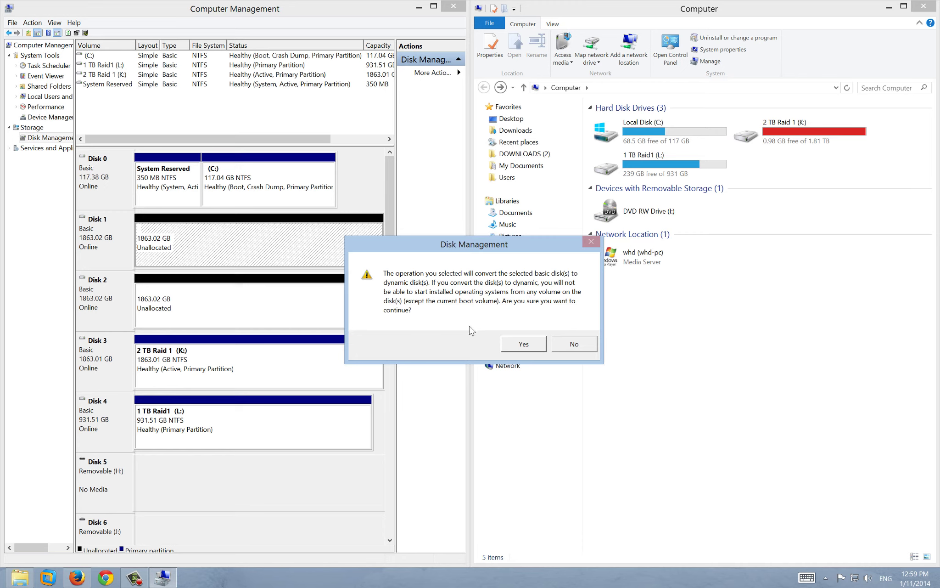
Convert Disks 1 and 2 to dynamic, then check the new Test (D:) drive in Explorer.
{"action": "left_click", "coordinate": [523, 345]}
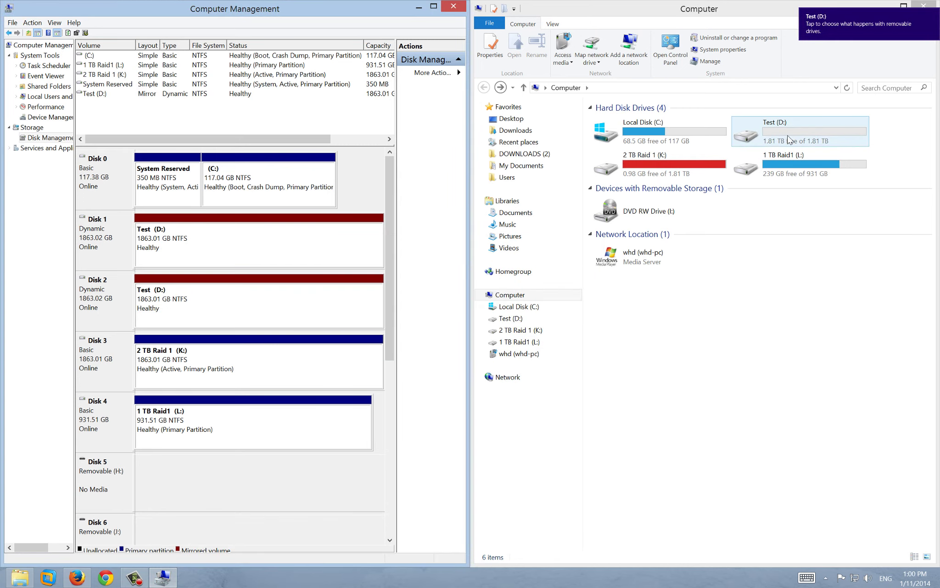
{"action": "double_click", "coordinate": [774, 131]}
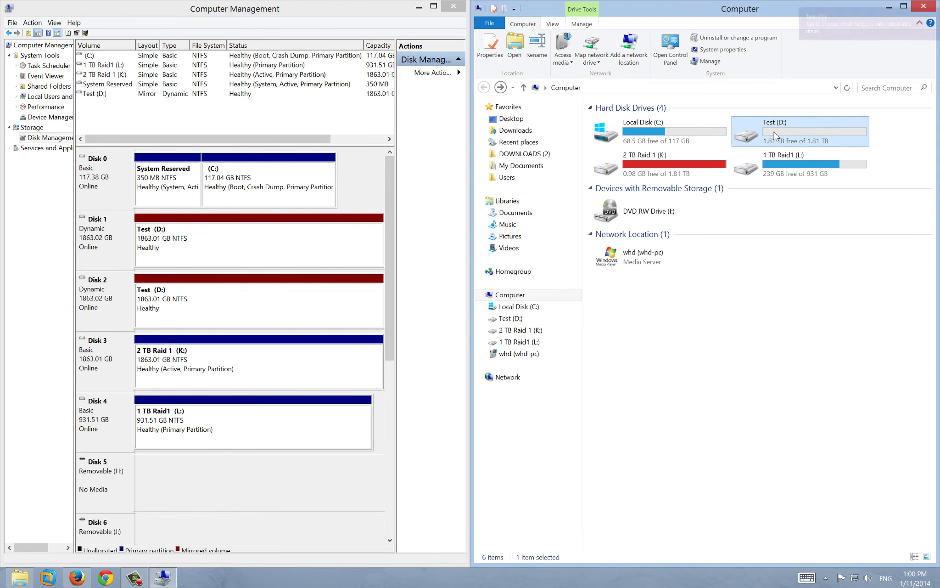
{"action": "left_click", "coordinate": [483, 87]}
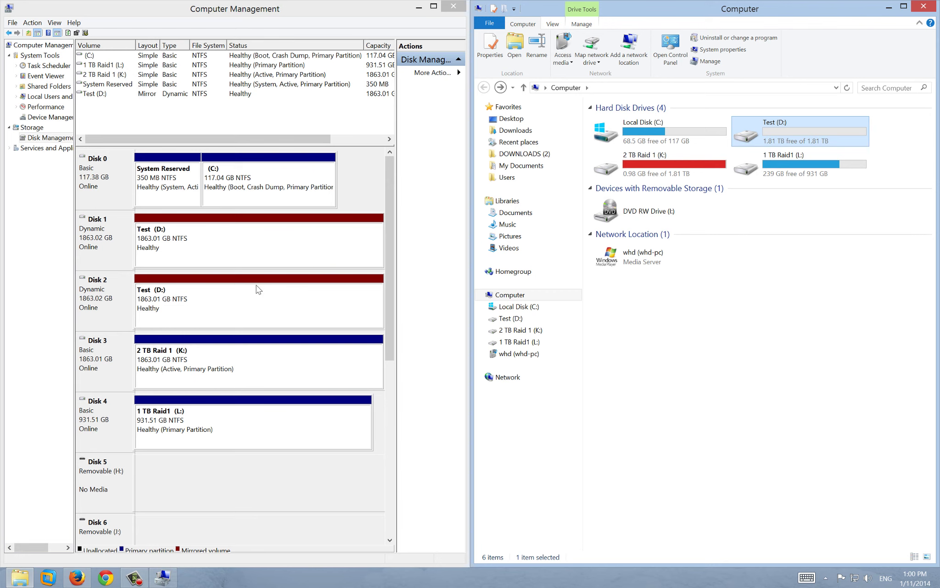
Open Test (D:) from Disk 1's volume and create two new folders in it.
{"action": "left_click", "coordinate": [249, 243]}
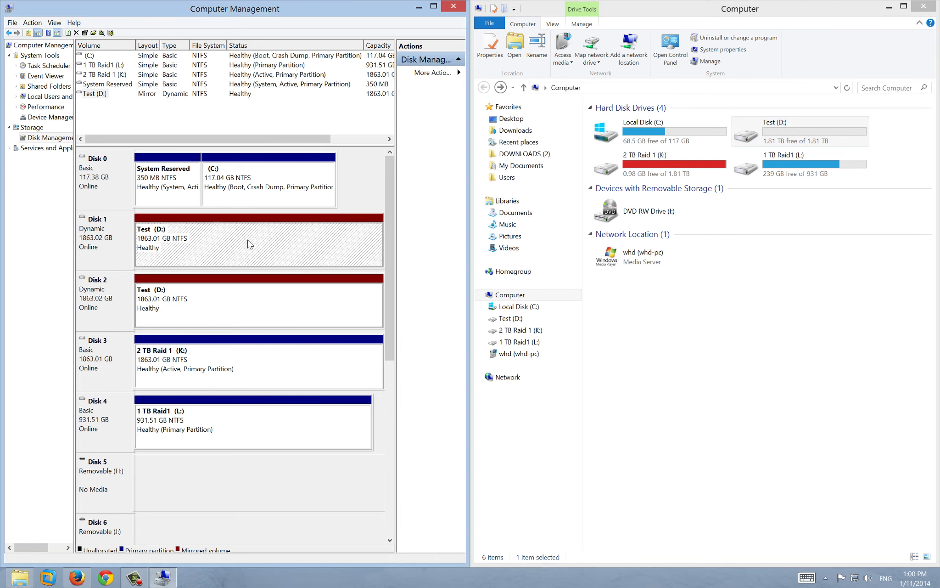
{"action": "right_click", "coordinate": [248, 243]}
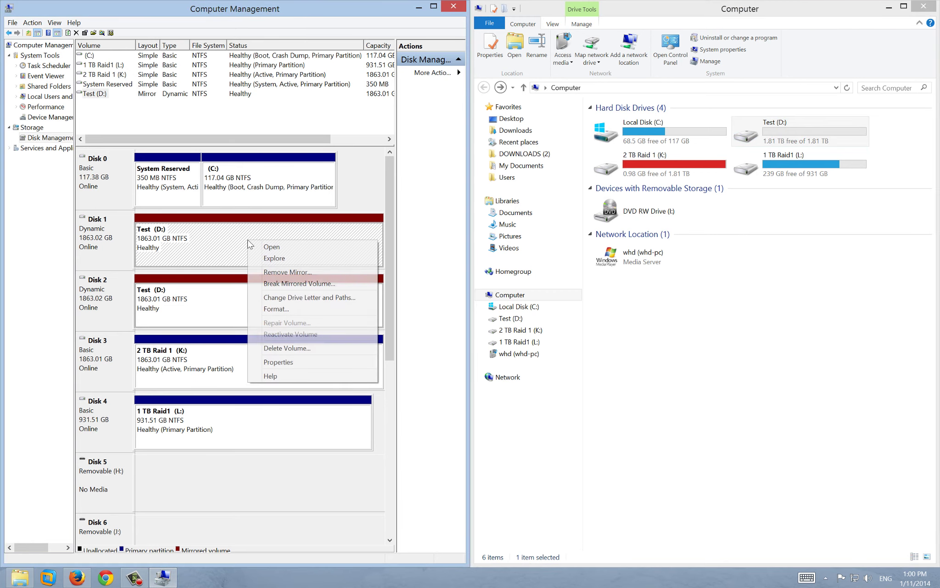
{"action": "left_click", "coordinate": [272, 248]}
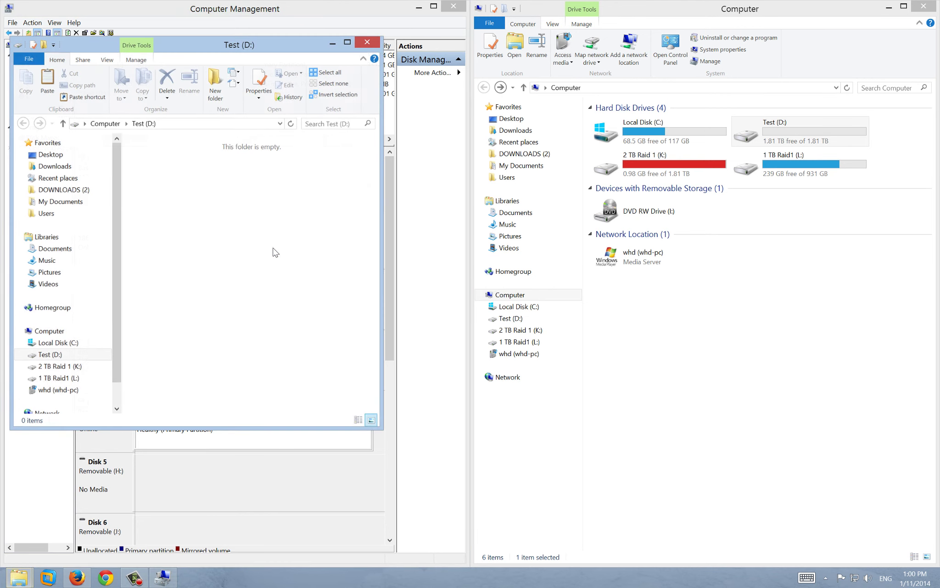
{"action": "left_click_drag", "start_coordinate": [166, 42], "coordinate": [178, 42]}
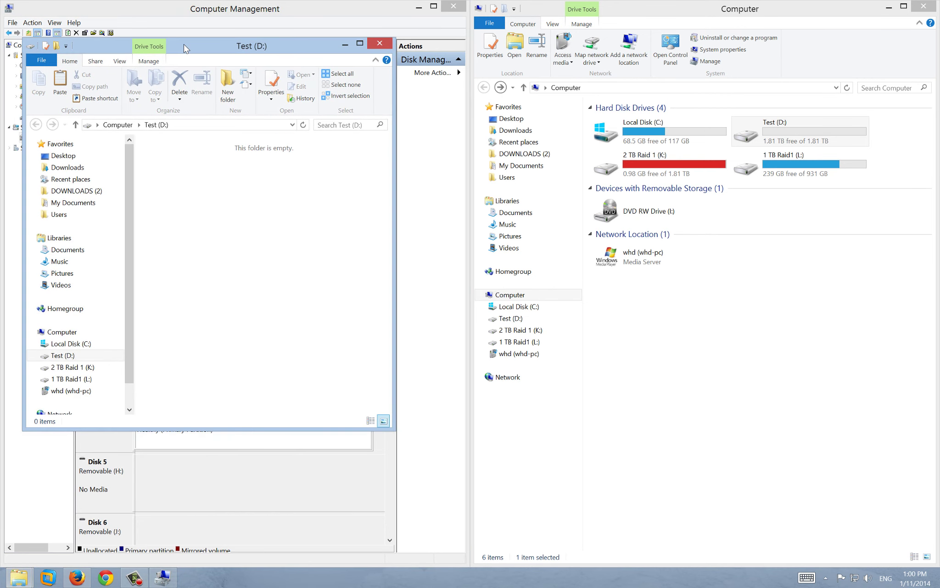
{"action": "left_click", "coordinate": [224, 85]}
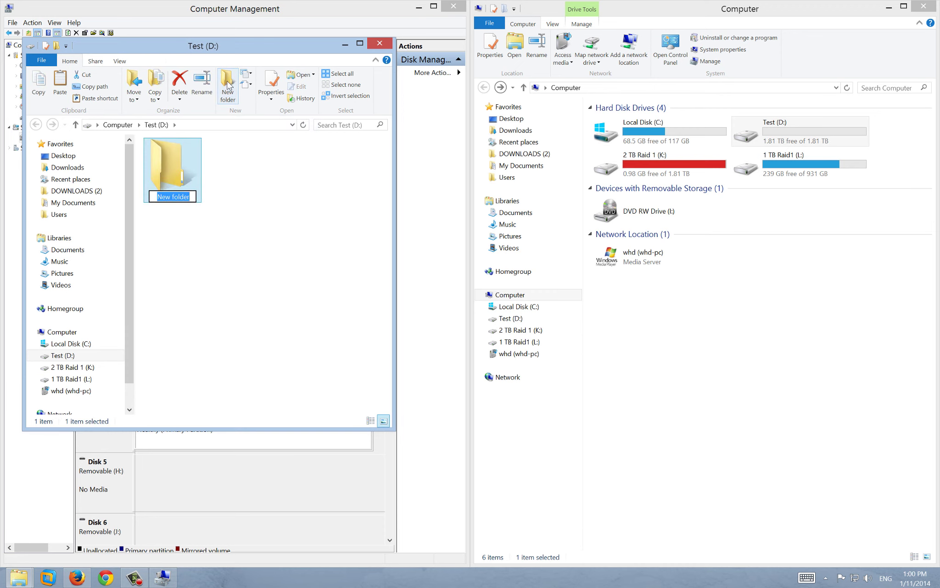
{"action": "left_click", "coordinate": [228, 85]}
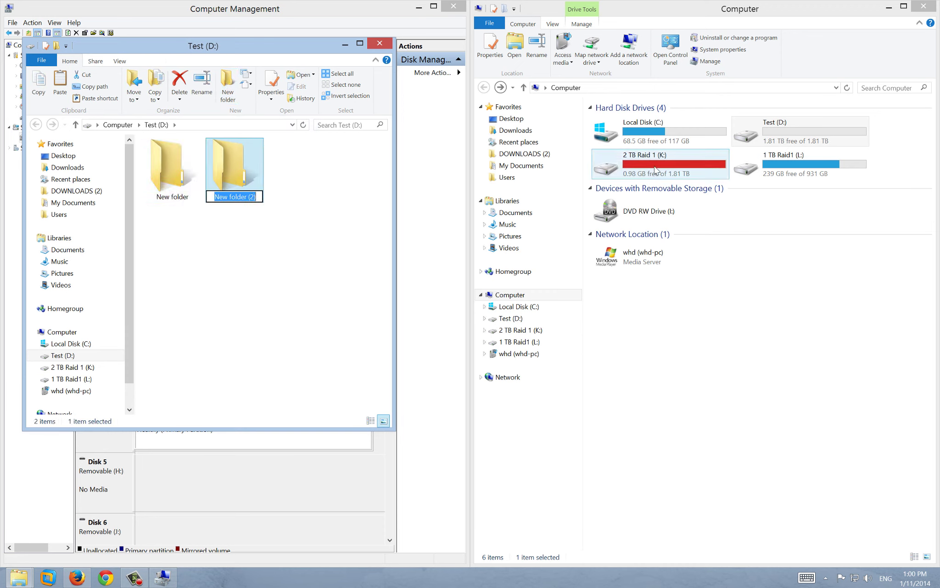
Delete 'New folder' from Test (D:), leaving only 'New folder (2)', and close the first window.
{"action": "double_click", "coordinate": [753, 137]}
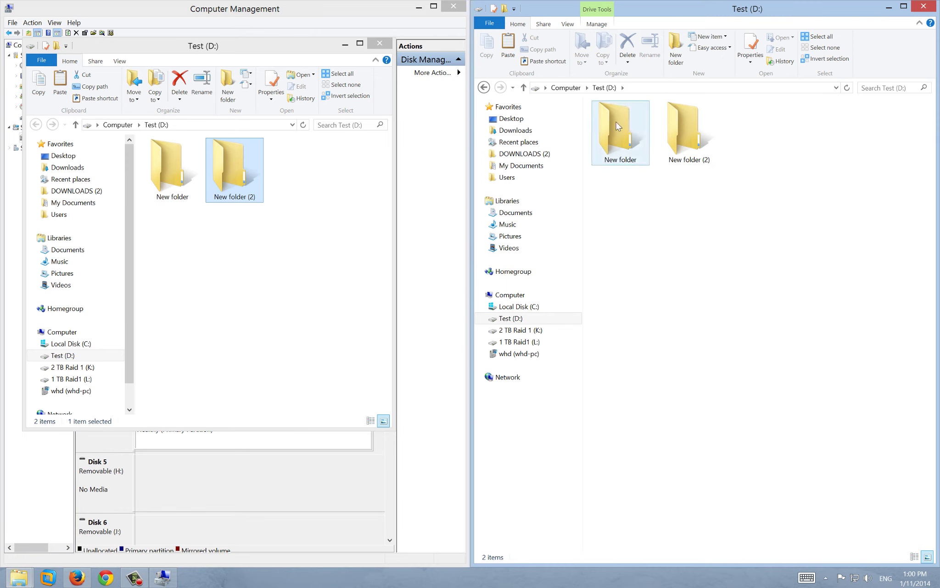
{"action": "left_click", "coordinate": [615, 127]}
{"action": "right_click", "coordinate": [614, 126]}
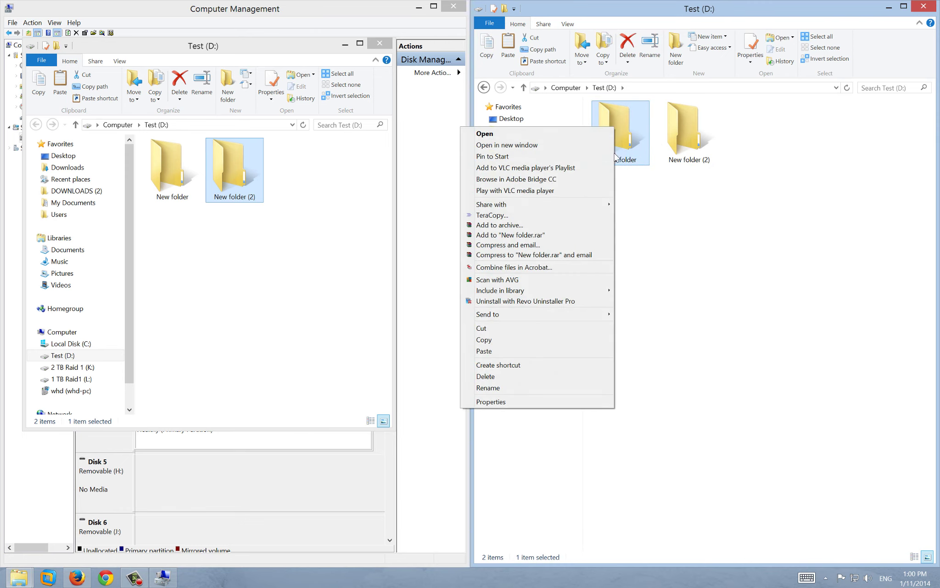
{"action": "left_click", "coordinate": [521, 377]}
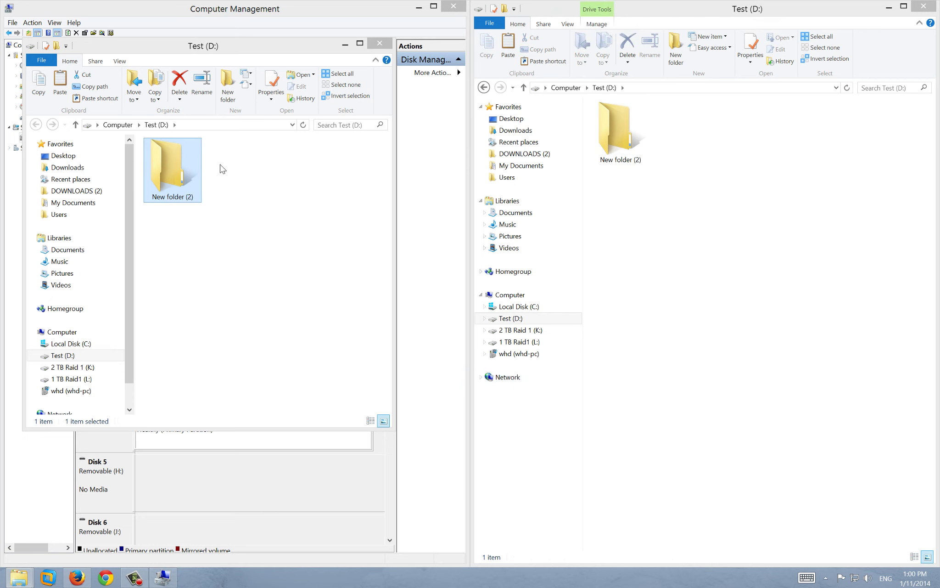
{"action": "left_click", "coordinate": [384, 48]}
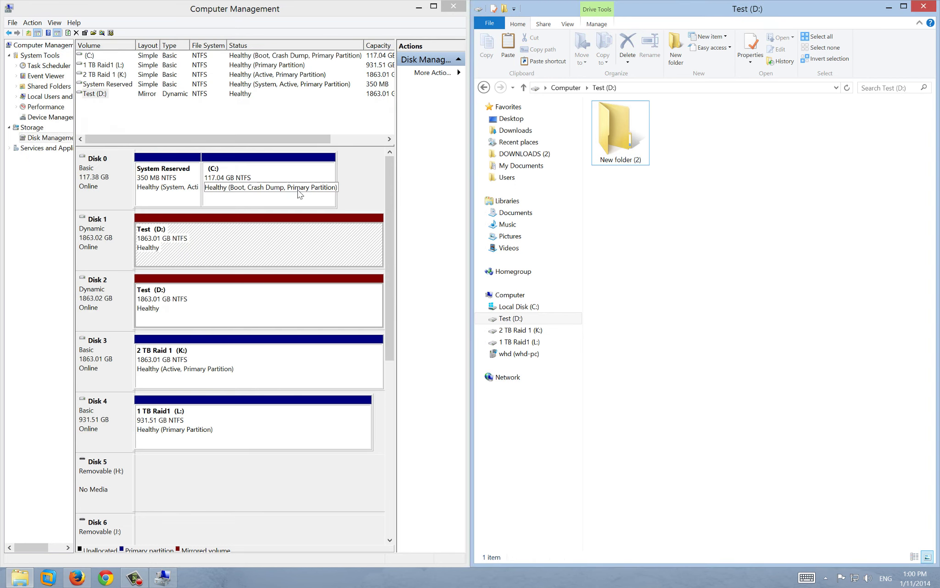
Open Test (D:) from Disk 2's volume to confirm it shows the same contents.
{"action": "right_click", "coordinate": [256, 311]}
{"action": "left_click", "coordinate": [288, 313]}
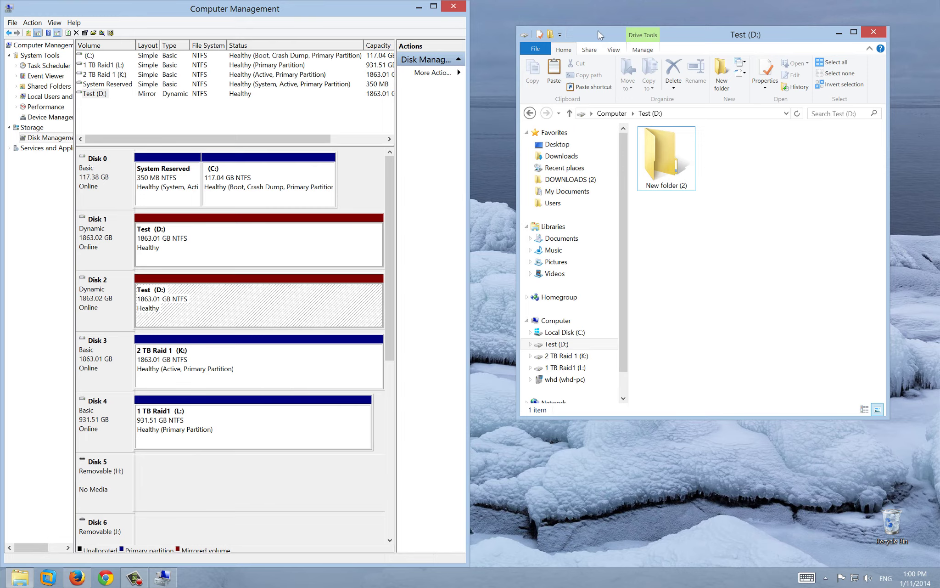
{"action": "left_click_drag", "start_coordinate": [597, 30], "coordinate": [378, 64]}
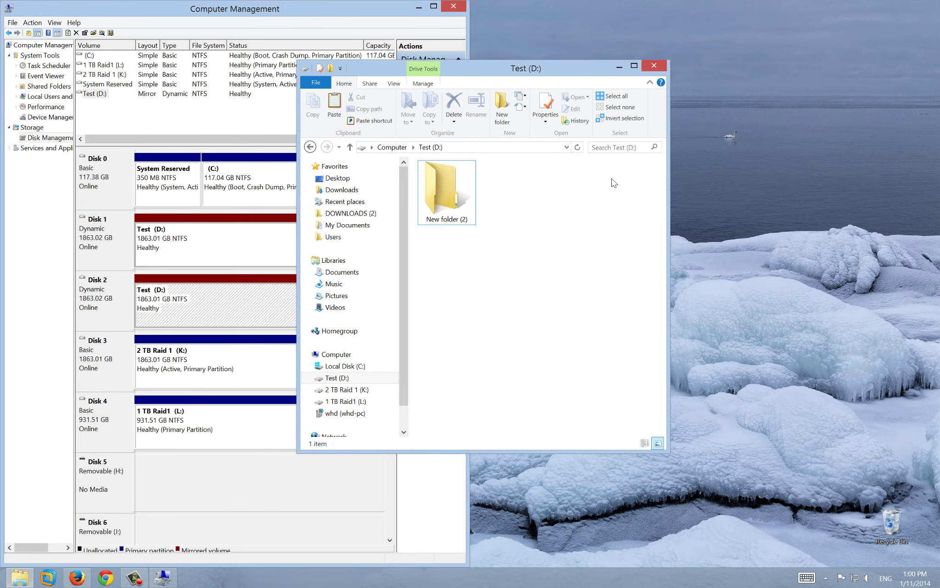